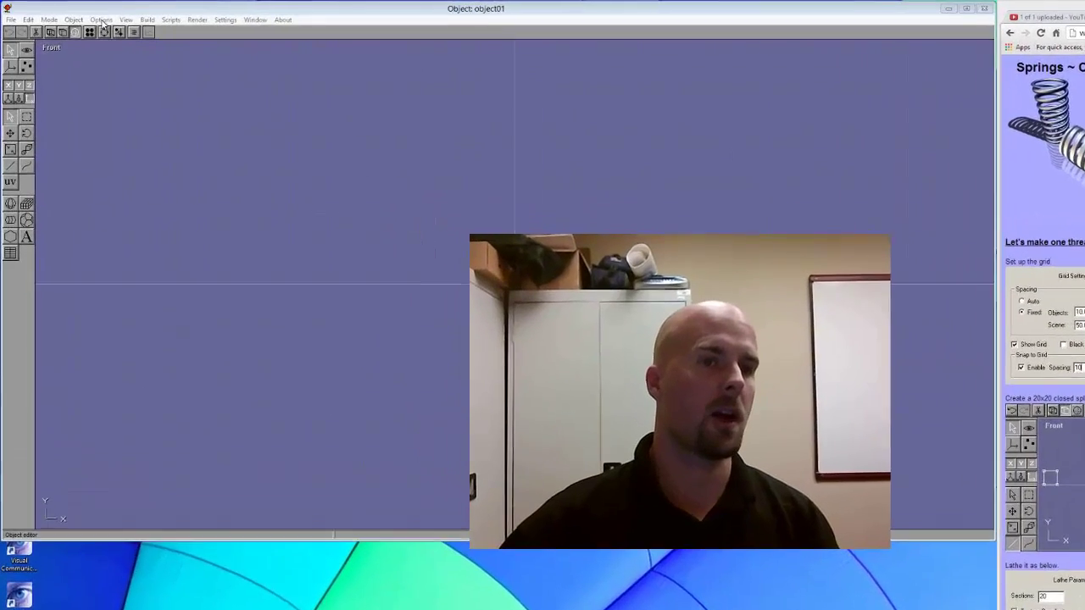
- Set the grid to fixed spacing with snap to grid enabled at a spacing of 10
left_click(100, 20)
left_click(82, 59)
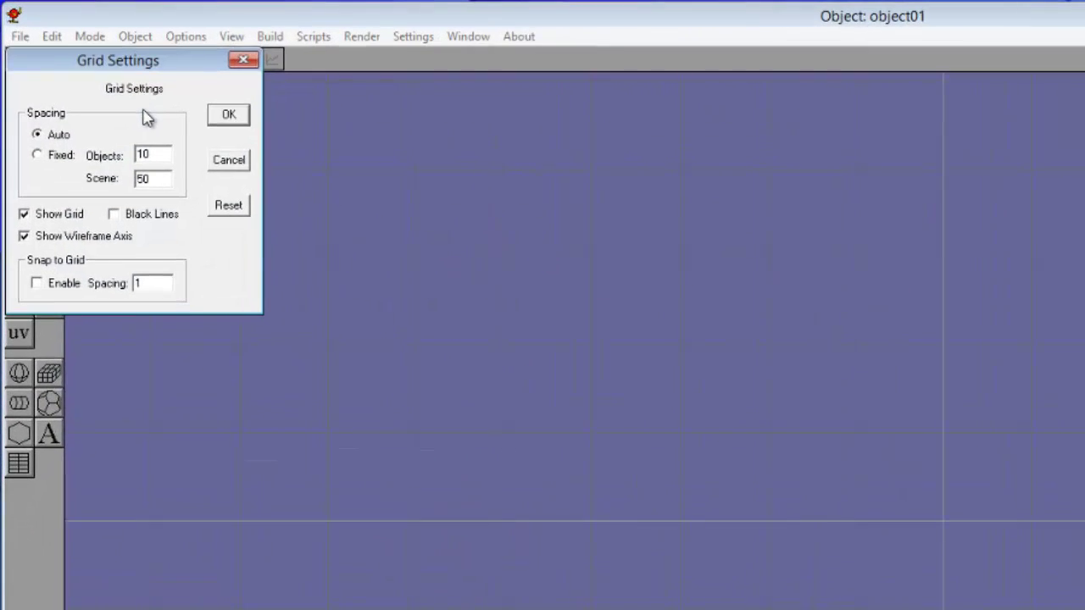
left_click(37, 155)
left_click(37, 284)
left_click_drag(159, 289, 97, 296)
type("10")
left_click(224, 119)
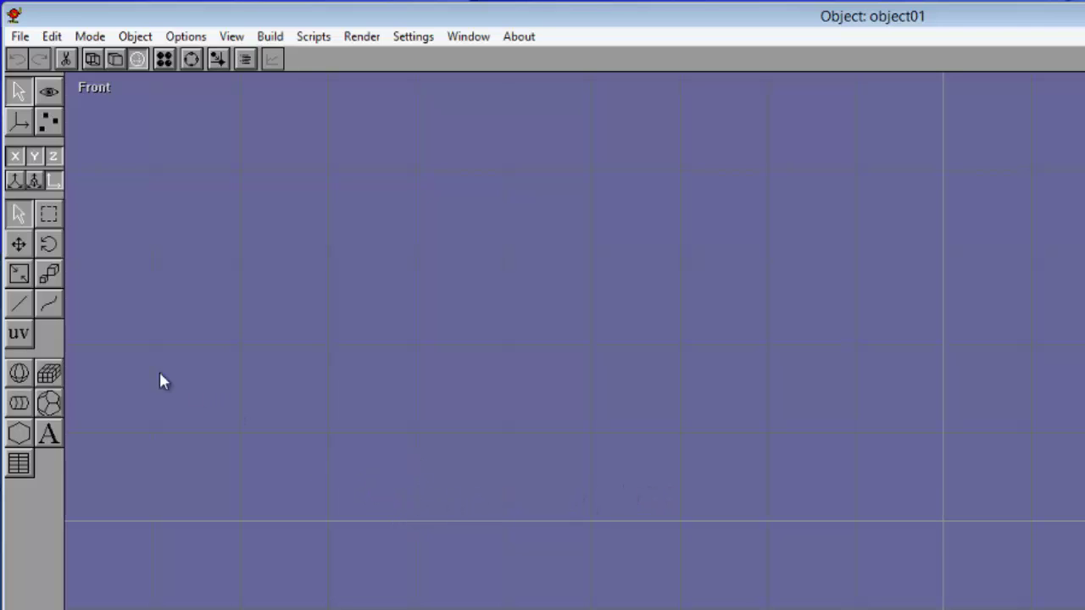
- Draw a closed square outline with the Line tool and move it left along the grid
left_click(17, 307)
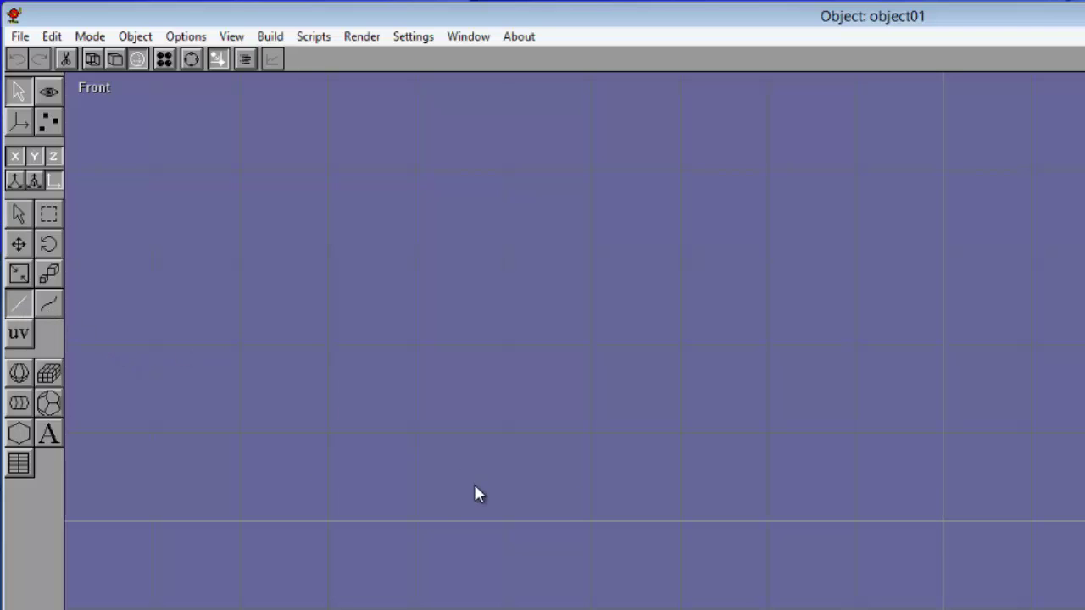
left_click(416, 519)
left_click(416, 346)
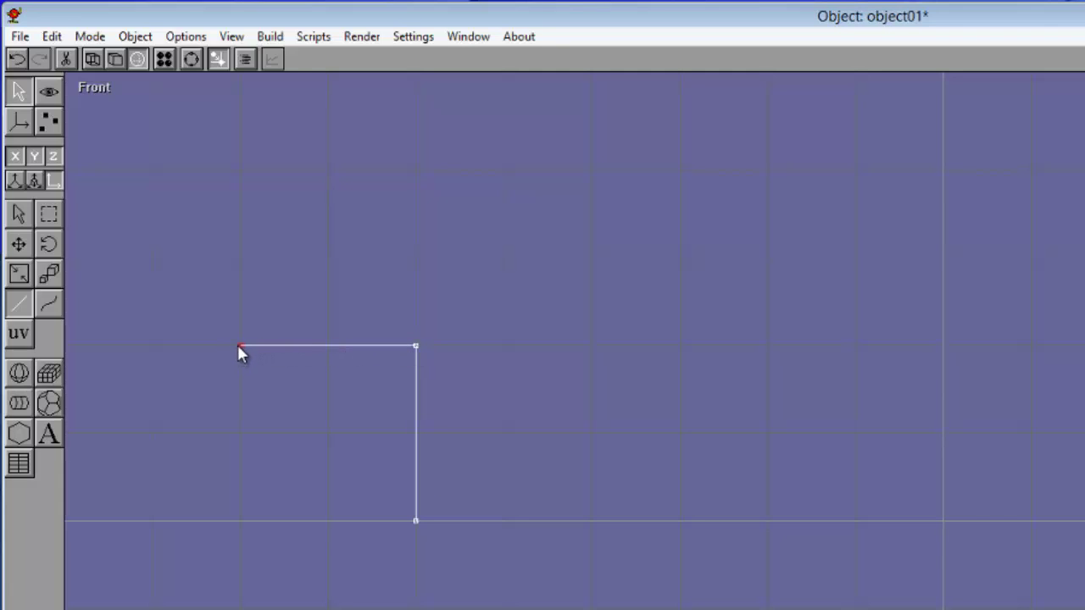
left_click(241, 520)
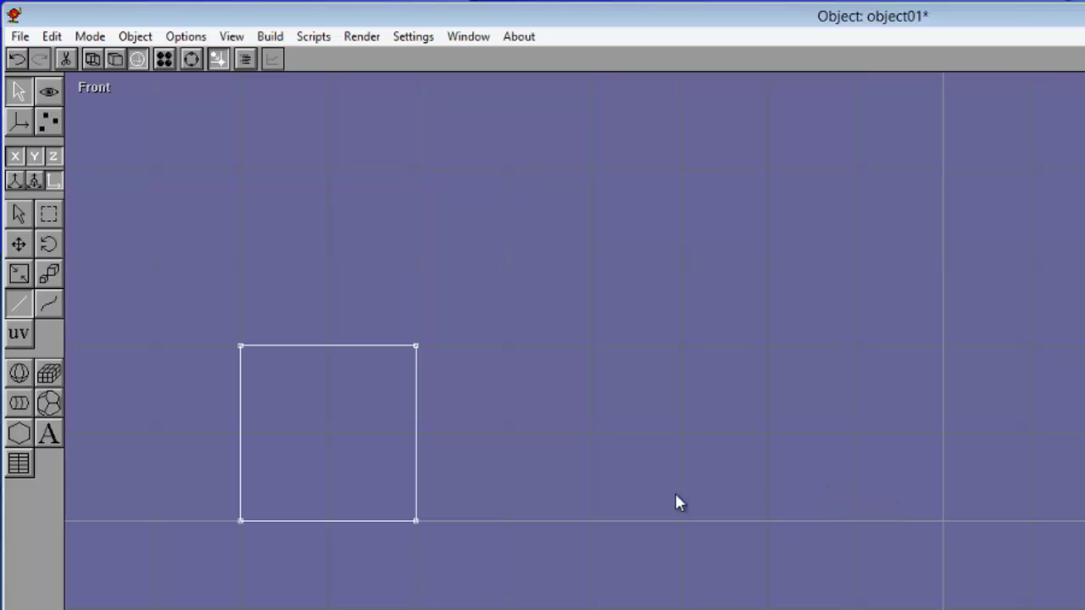
left_click(19, 244)
left_click_drag(334, 348, 287, 348)
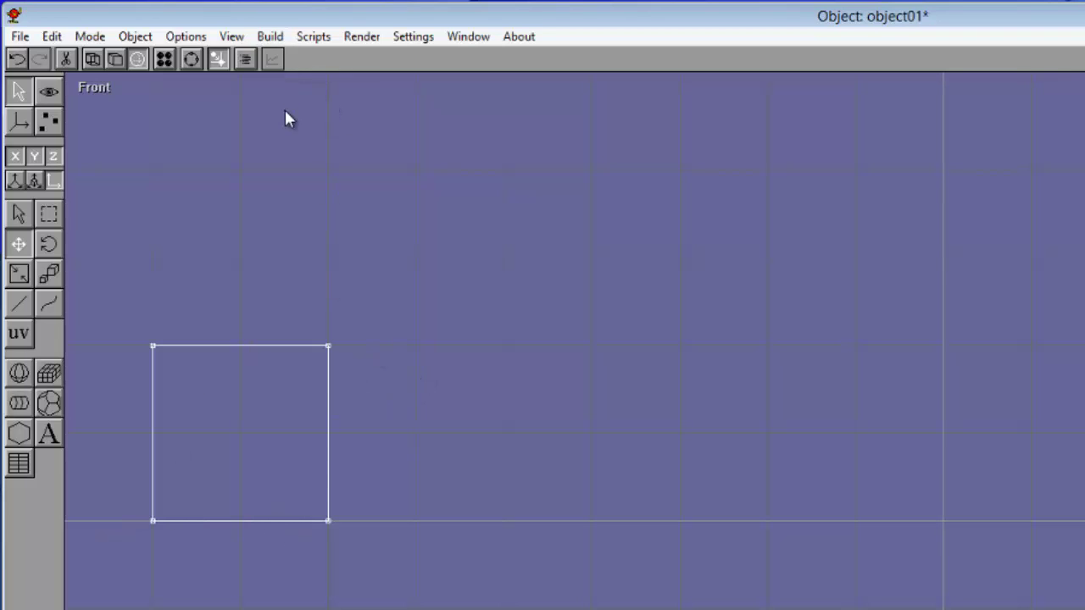
- Lathe the square with 20 sections around Y, open start and end, then orbit to inspect
left_click(269, 38)
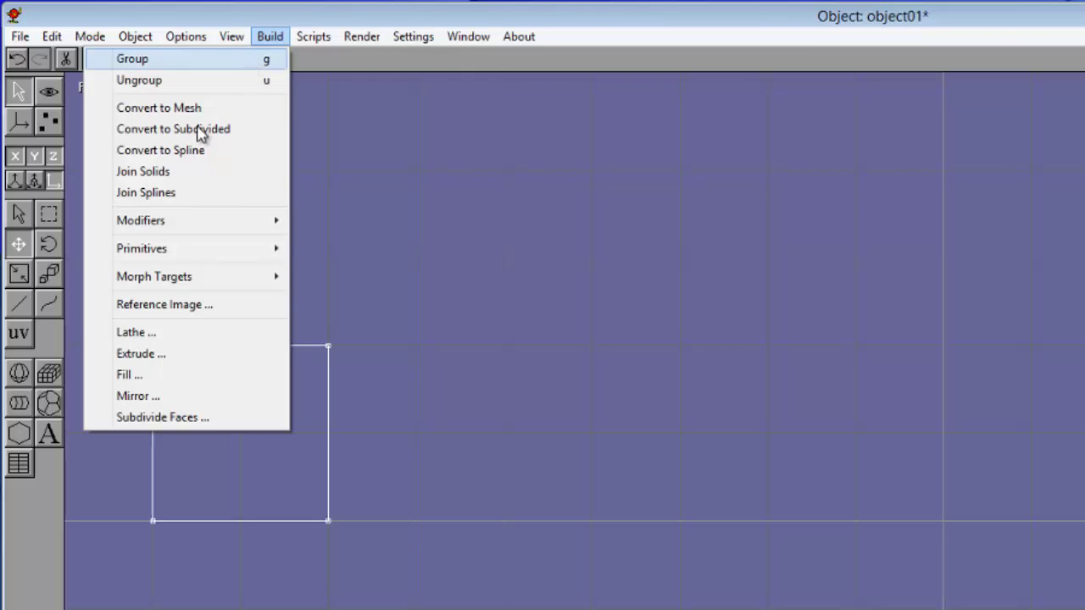
left_click(134, 333)
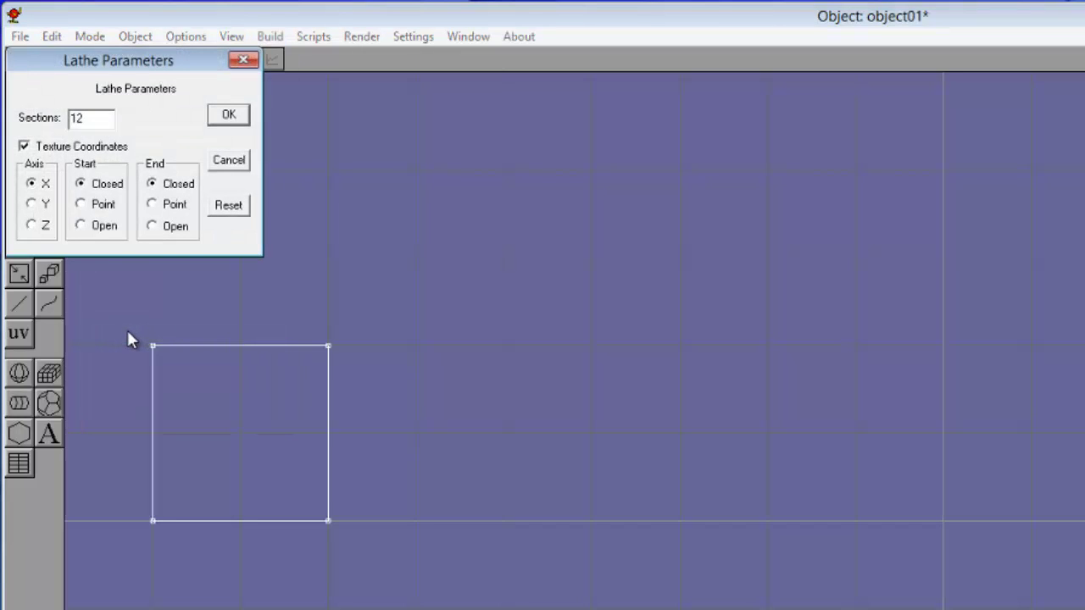
double_click(90, 117)
type("20")
left_click(32, 206)
left_click(85, 227)
left_click(153, 227)
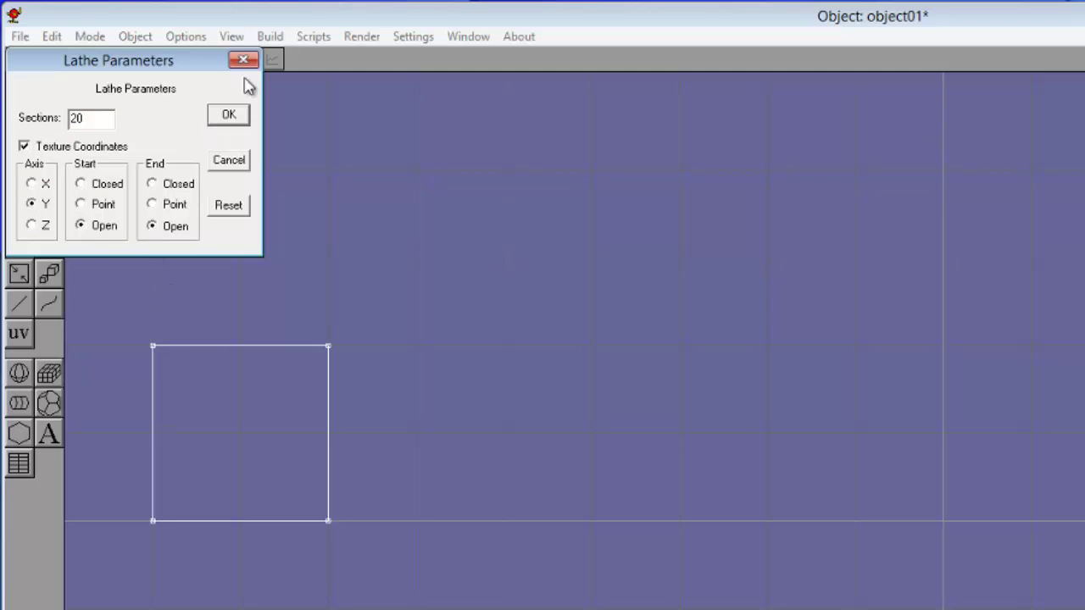
left_click(230, 118)
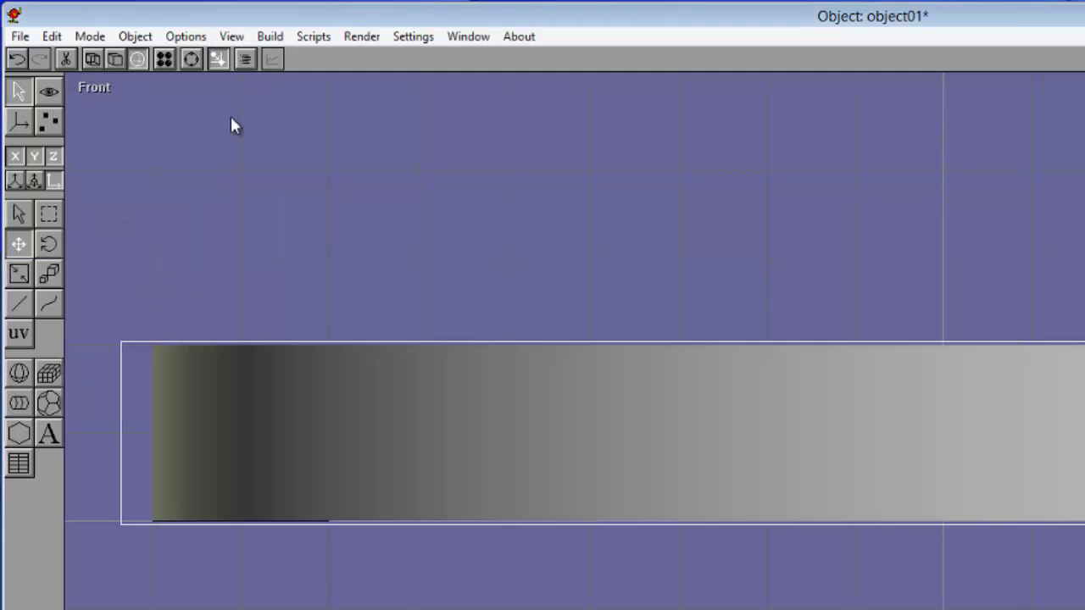
left_click(190, 59)
left_click_drag(669, 394, 864, 422)
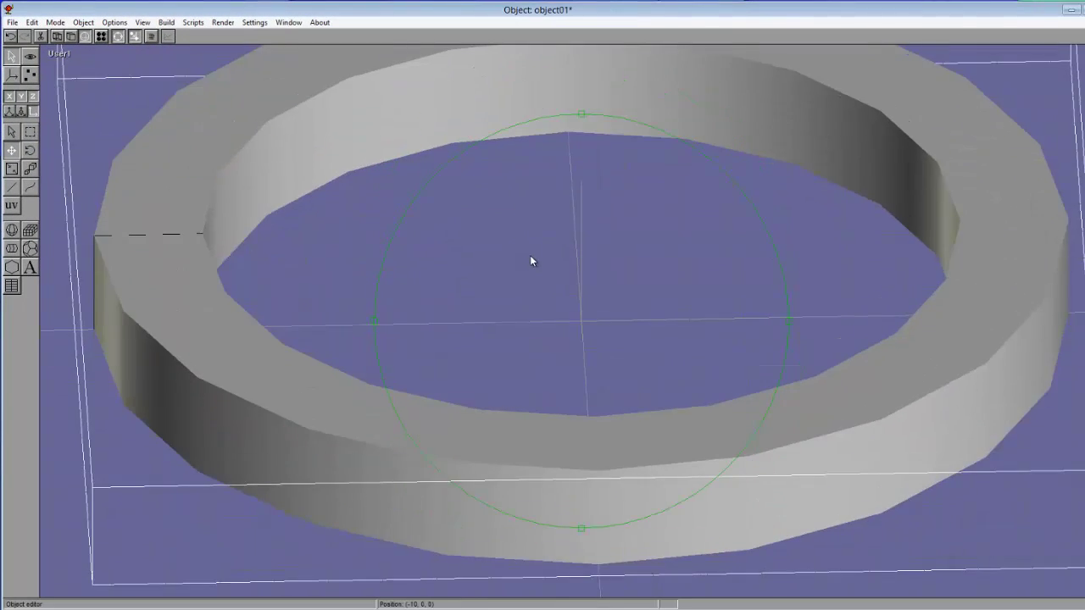
mouse_move(530, 255)
left_mouse_down()
mouse_move(533, 232)
mouse_move(534, 265)
left_mouse_up()
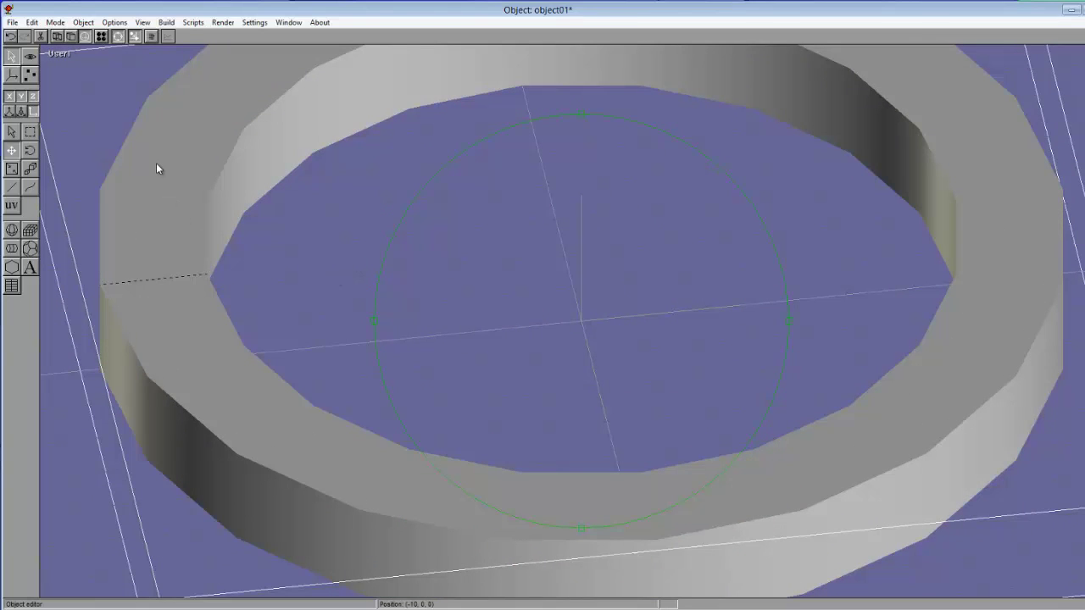
- Switch to the Top view and zoom so the whole 20-sided ring fits
left_click(117, 36)
left_click(11, 187)
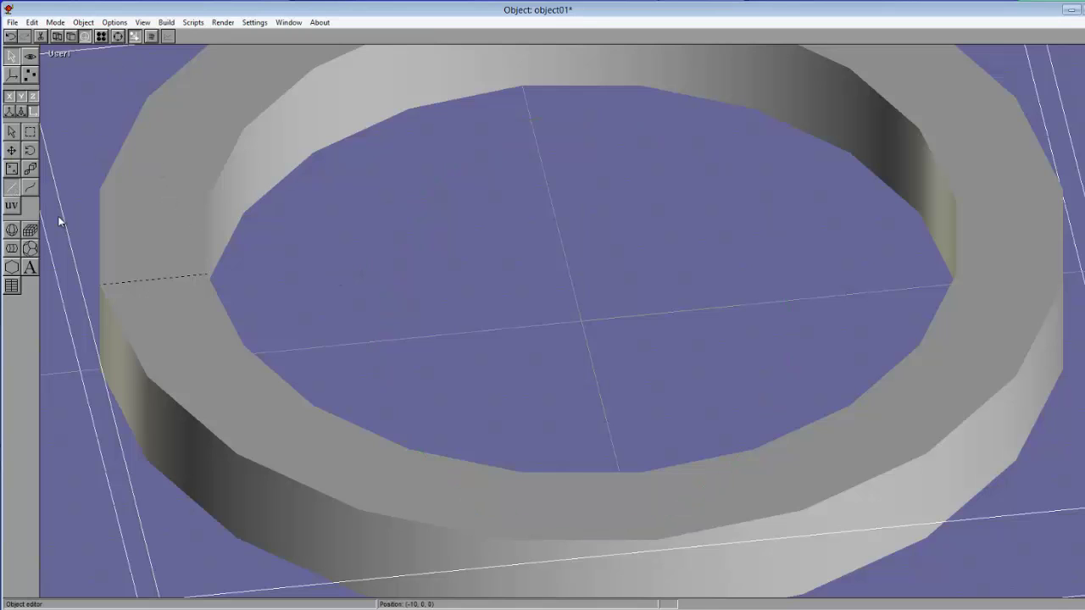
left_click(152, 280)
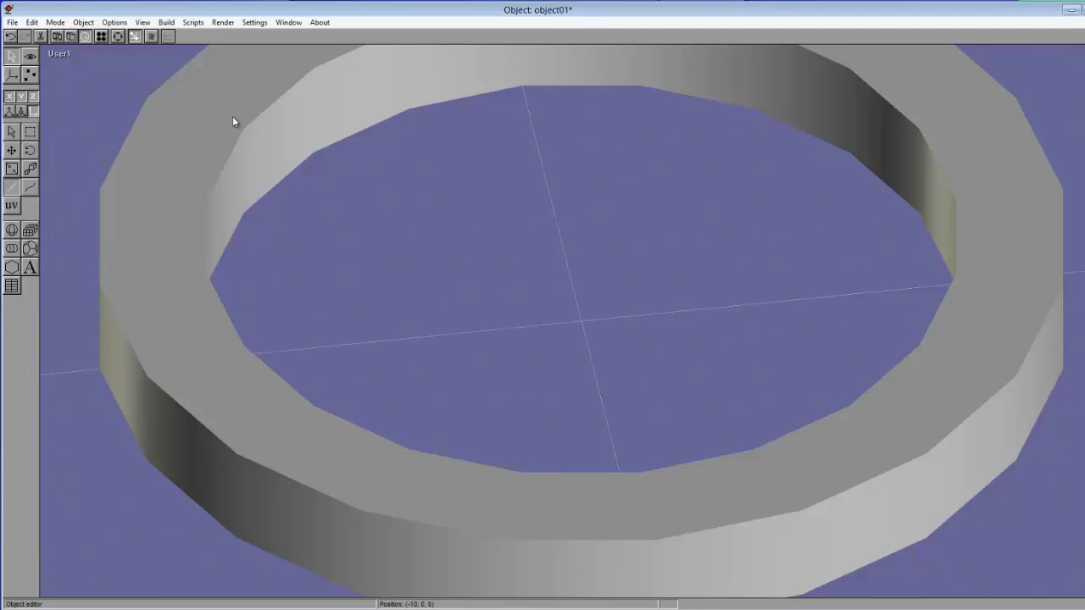
left_click(61, 54)
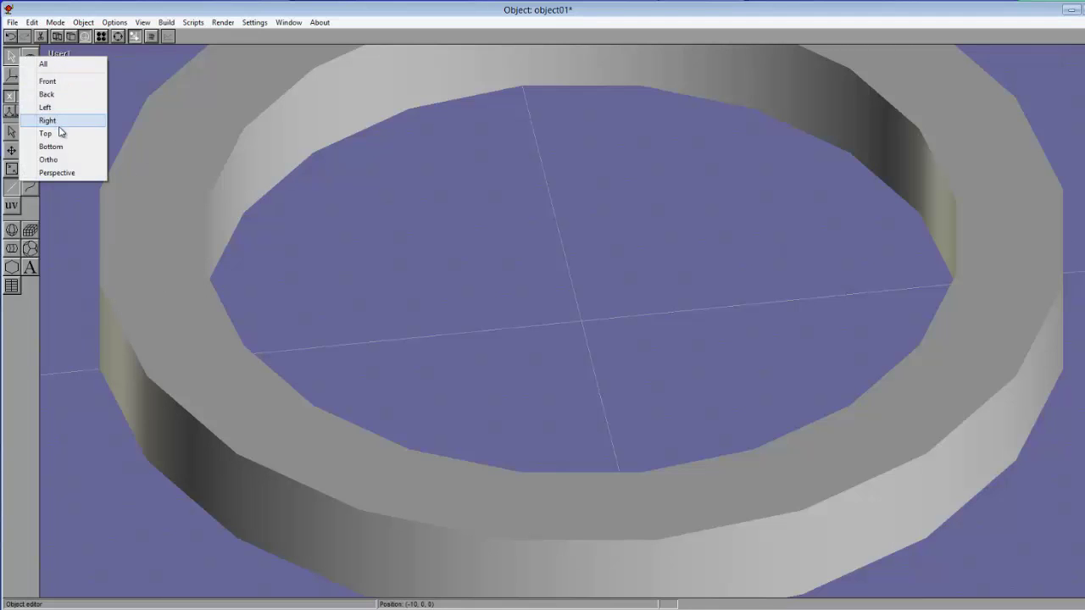
left_click(56, 135)
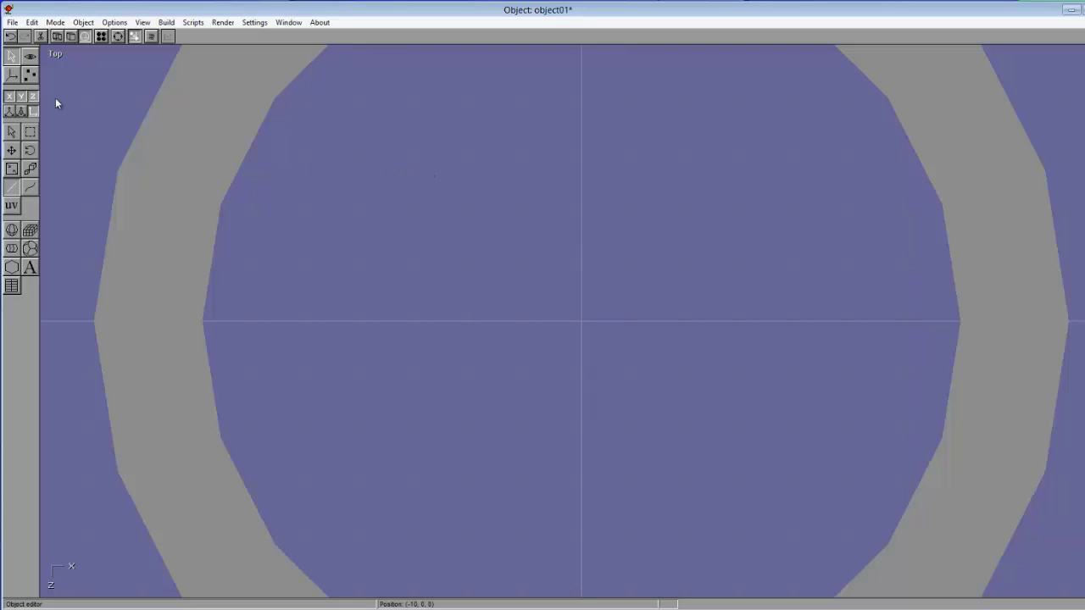
left_click(30, 57)
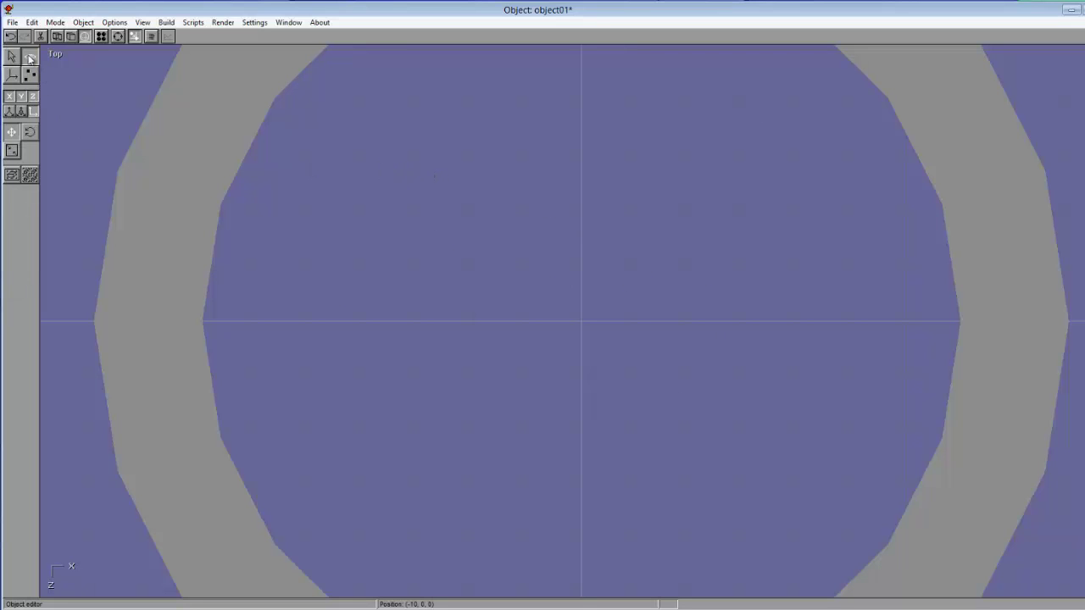
left_click(12, 152)
left_click_drag(515, 365, 354, 431)
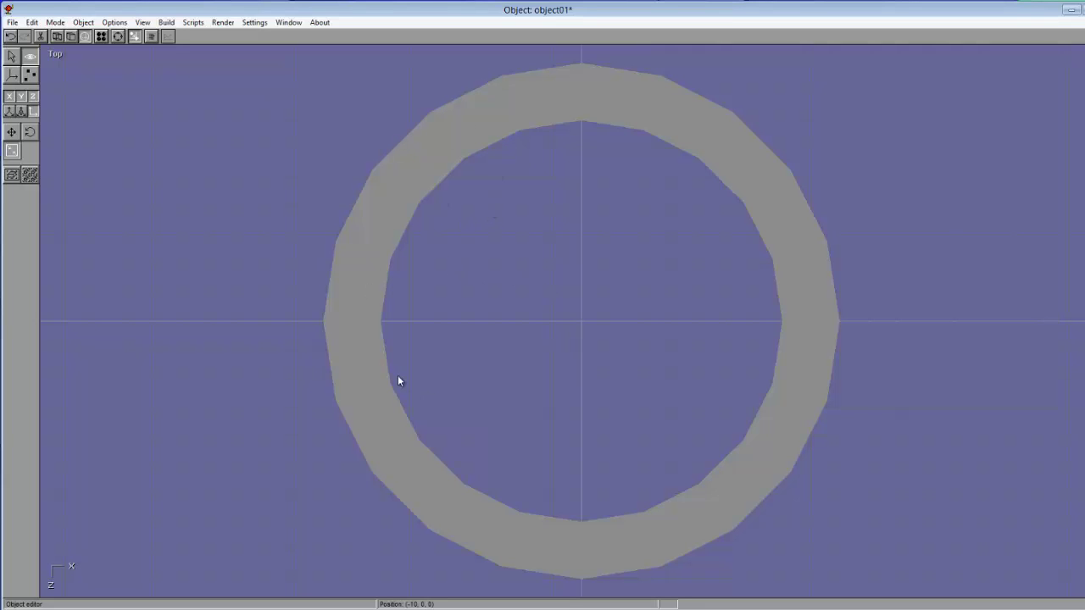
- In wireframe Point Edit, box-select the ring's upper-half points and delete them
left_click(58, 35)
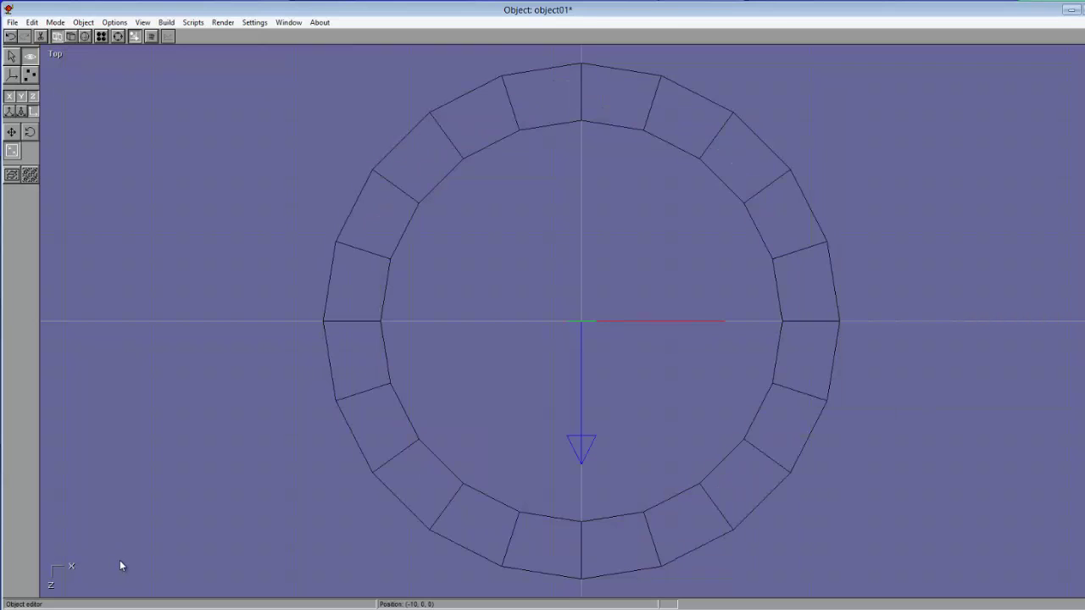
left_click(30, 74)
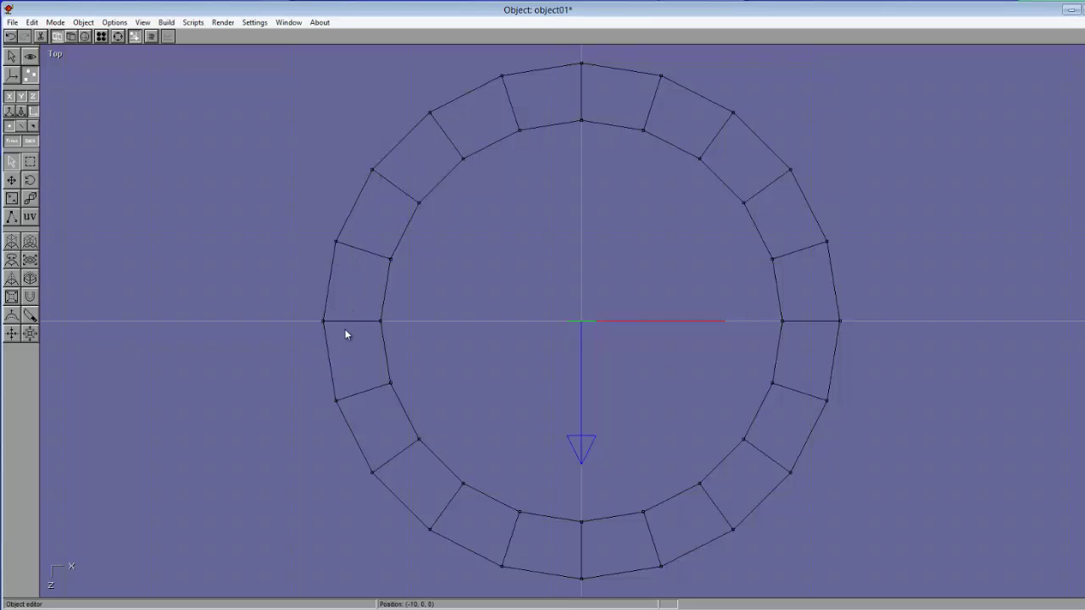
left_click(31, 161)
left_click_drag(237, 54, 922, 290)
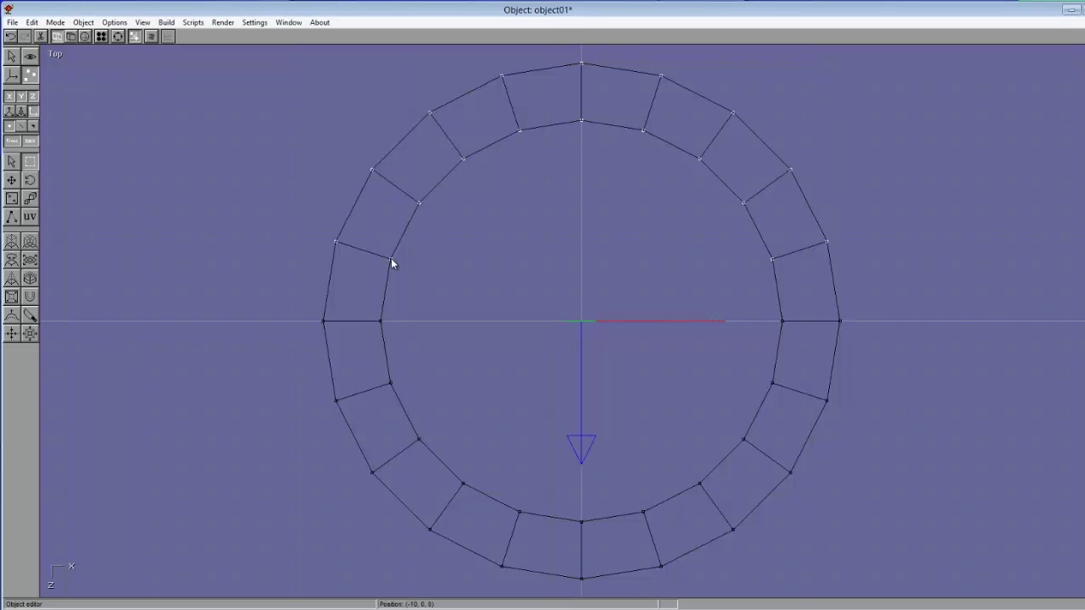
key("Delete")
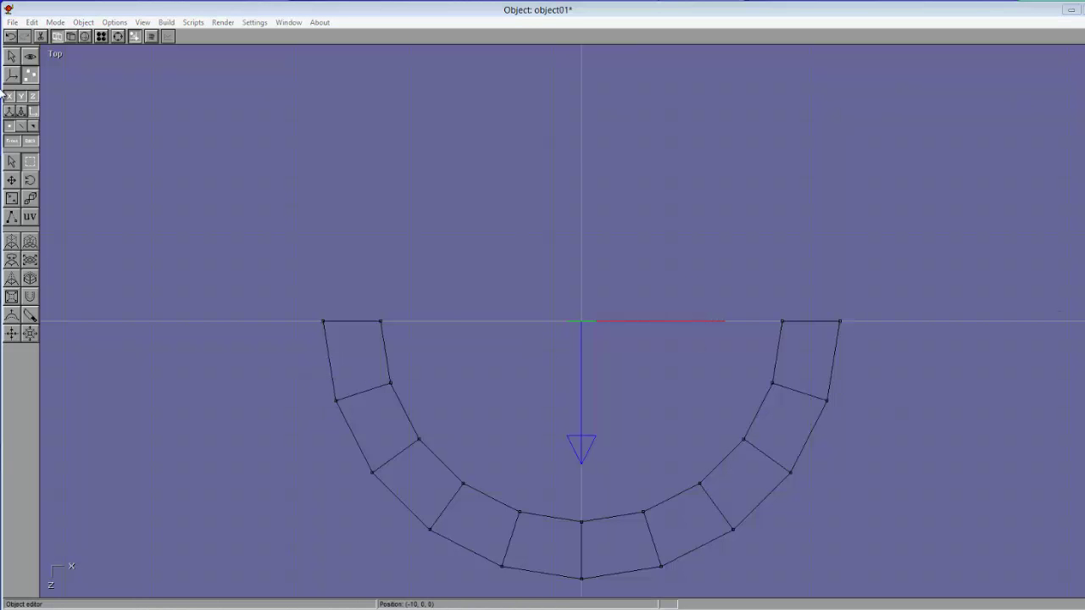
- Change the snap-to-grid spacing from 10 to 2 in the Grid settings
left_click(82, 23)
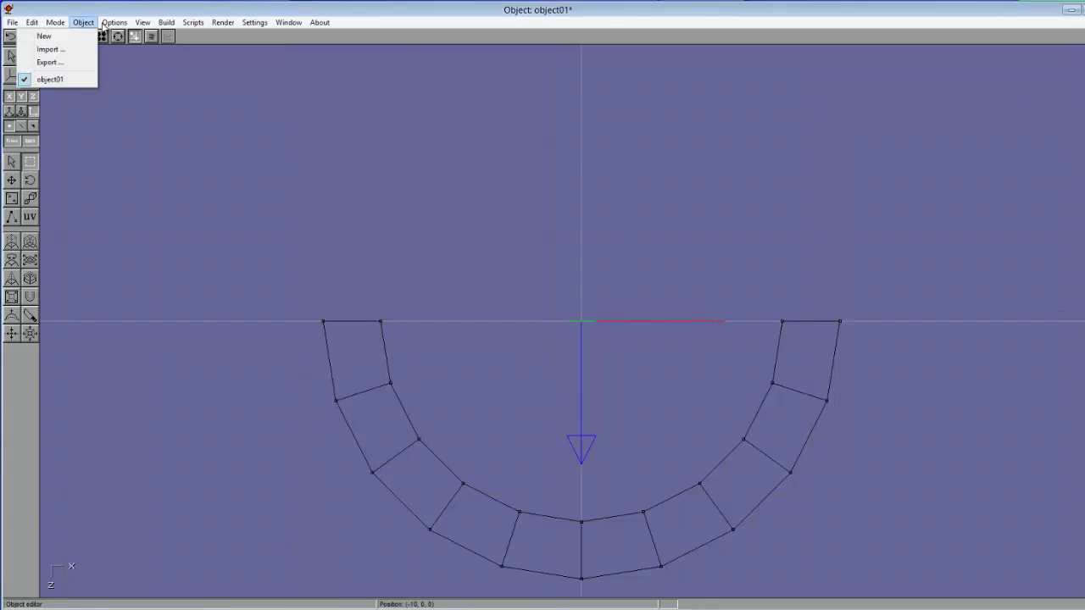
mouse_move(111, 26)
left_click(73, 67)
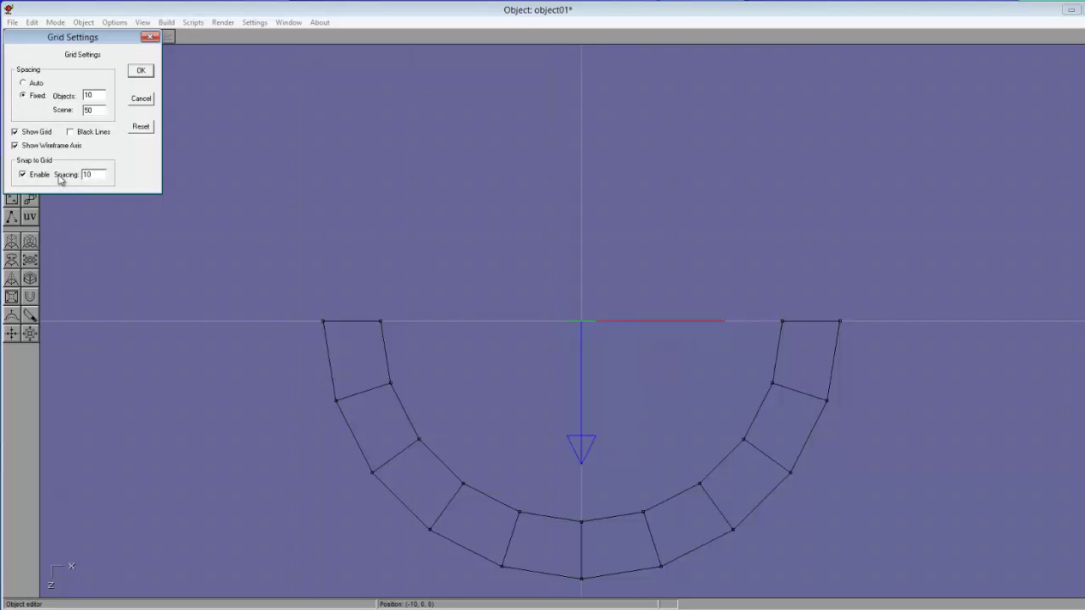
left_click_drag(94, 176, 66, 180)
type("2")
left_click(140, 72)
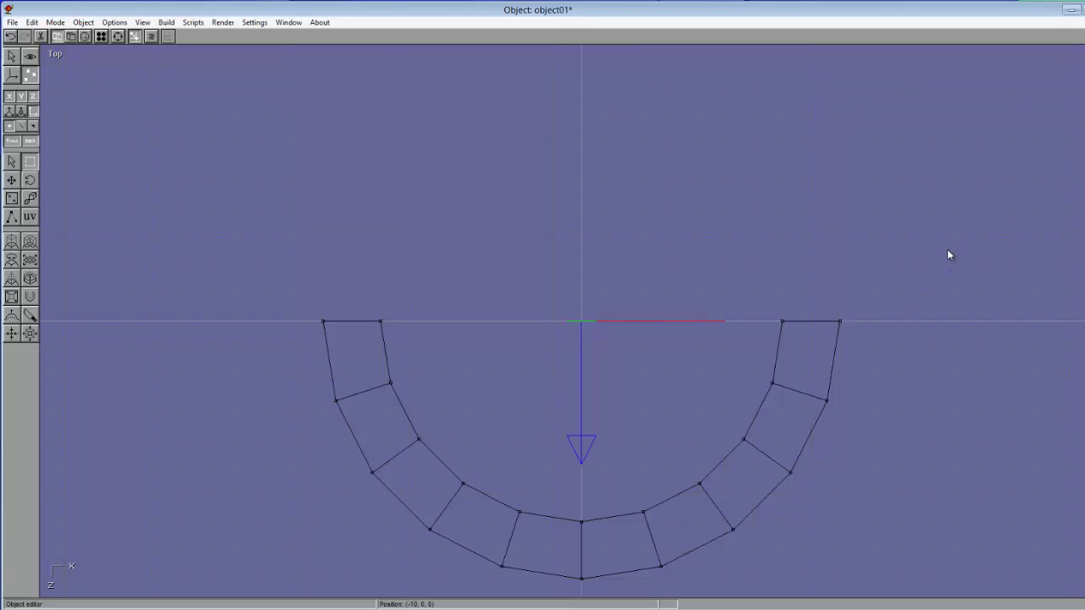
- Select the end vertices of both arch tips, then switch to the Front view
left_click_drag(947, 251, 383, 583)
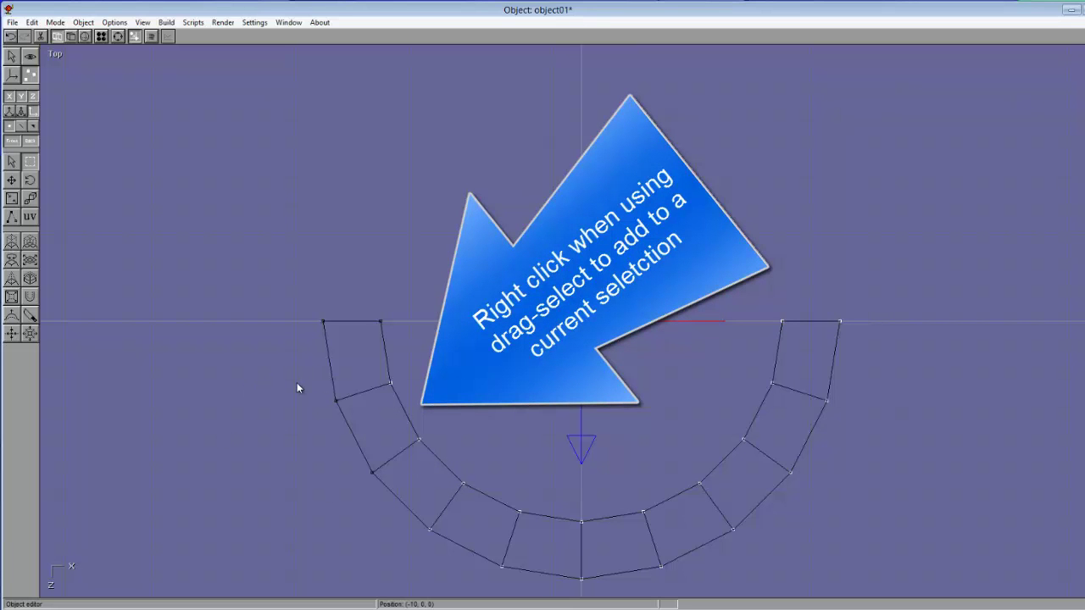
right_click_drag(297, 384, 401, 495)
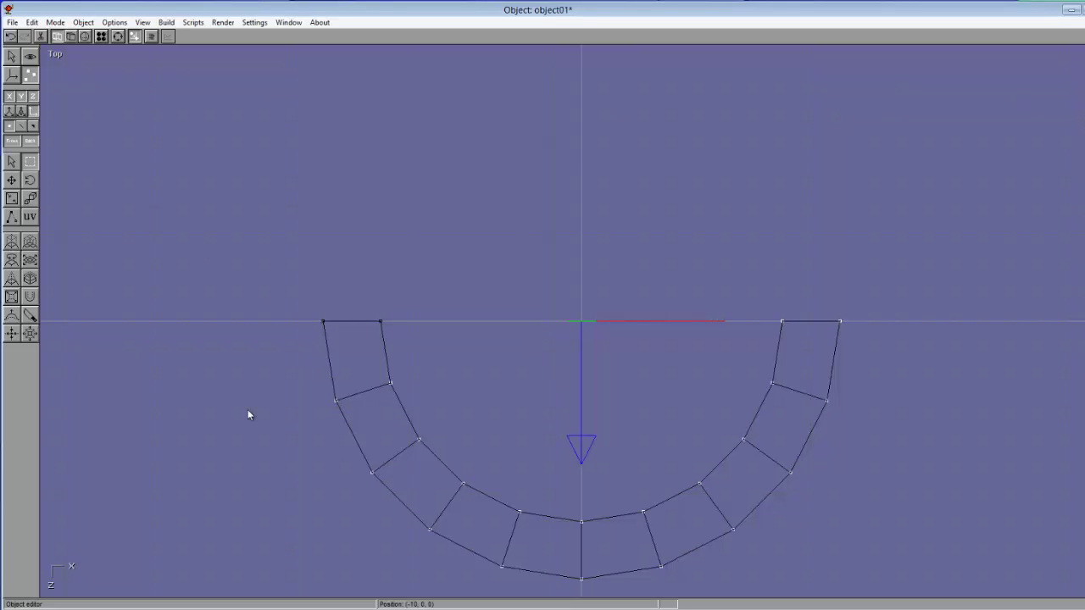
left_click(56, 57)
left_click(39, 81)
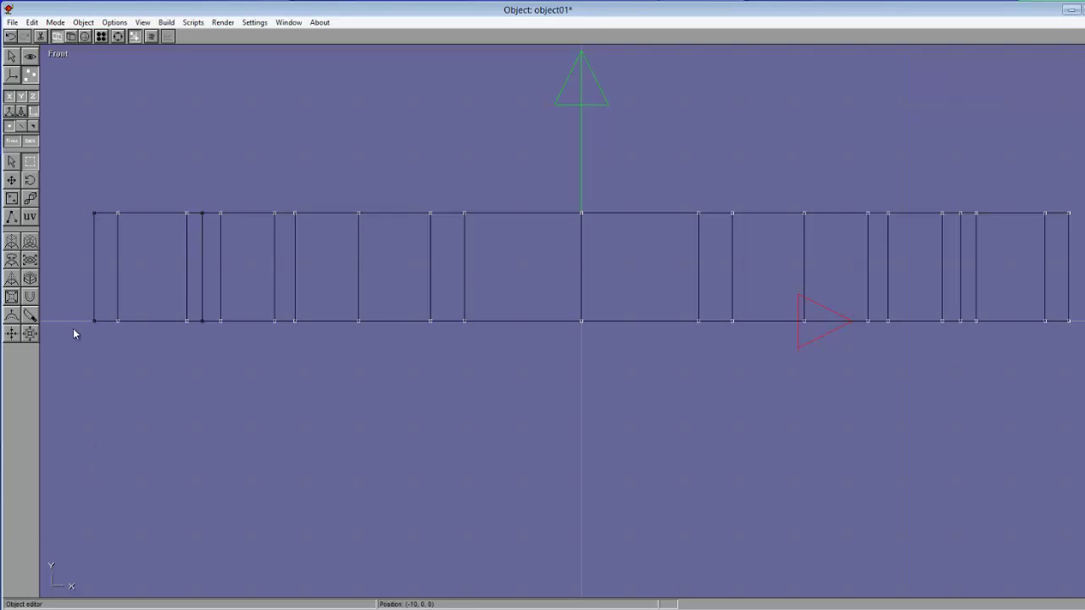
- Move the selected points slightly upward in the Front view, then return to the Top view
left_click(11, 181)
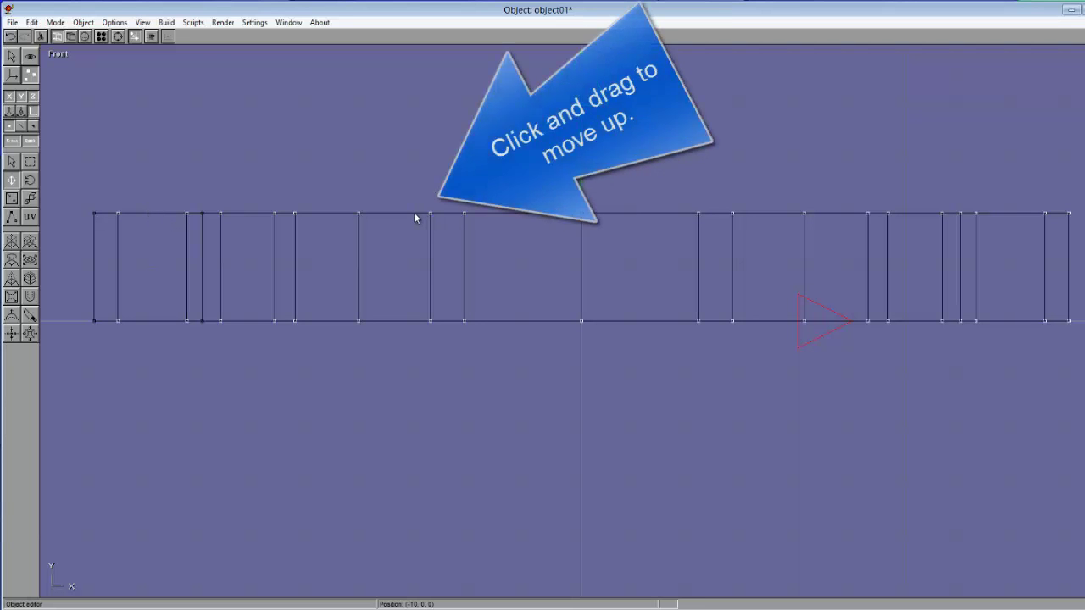
left_click_drag(415, 208, 414, 202)
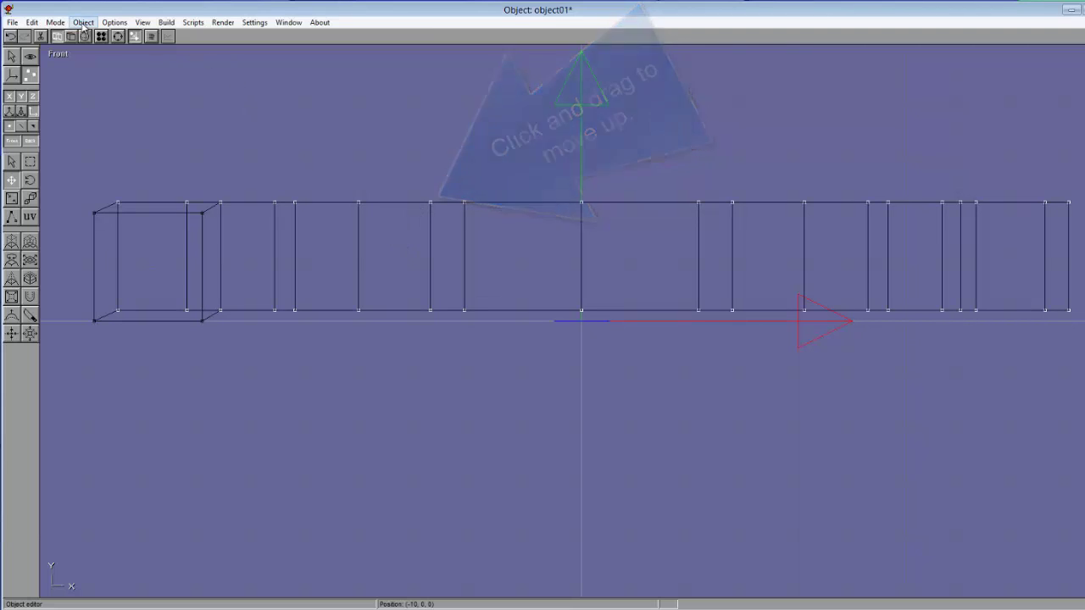
left_click(114, 23)
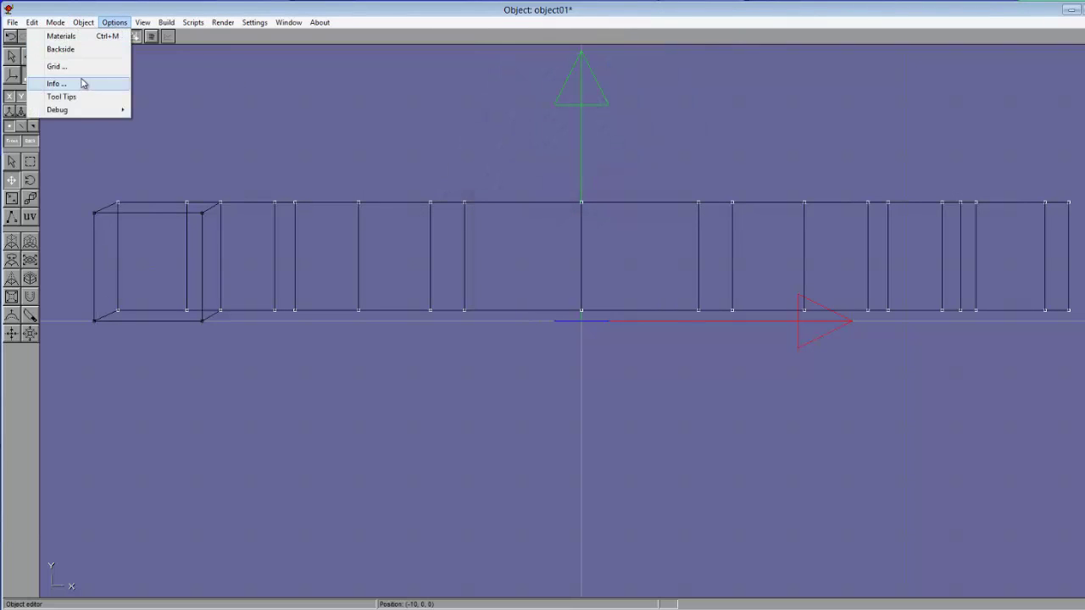
left_click(82, 68)
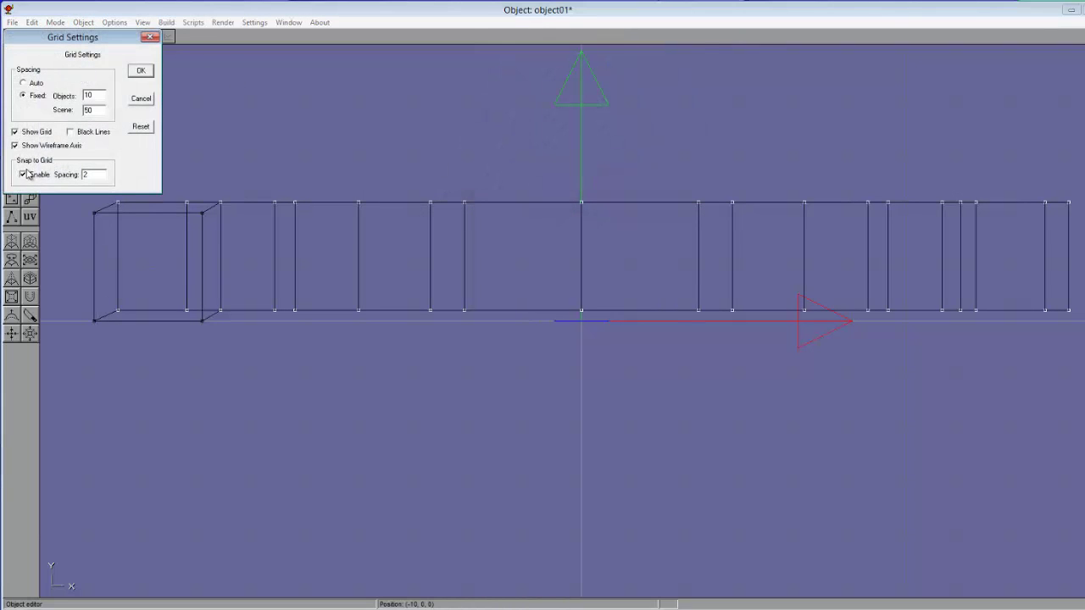
left_click(137, 100)
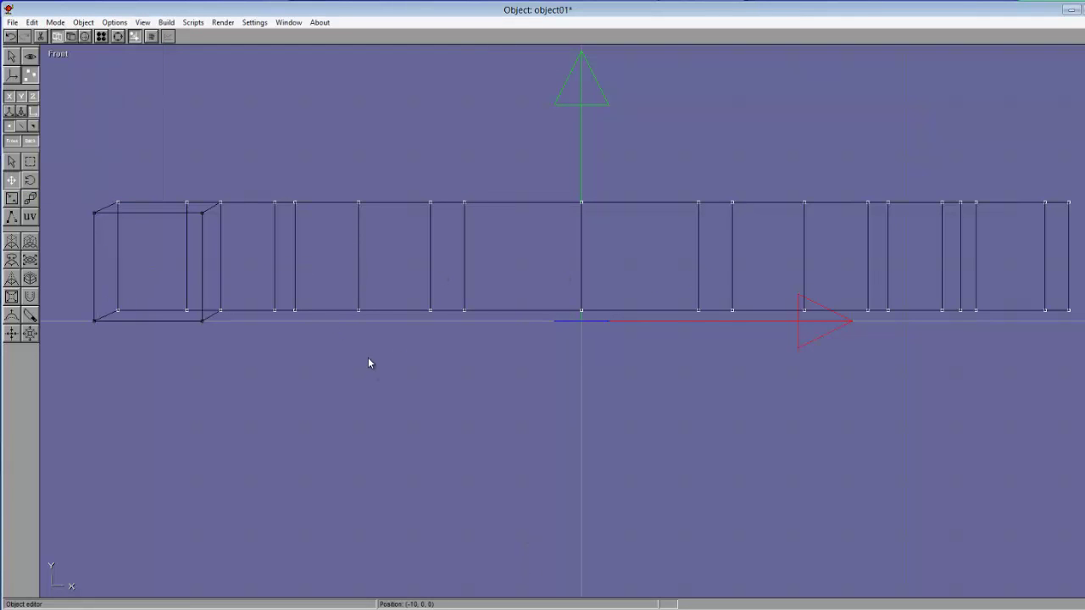
left_click(58, 55)
left_click(48, 133)
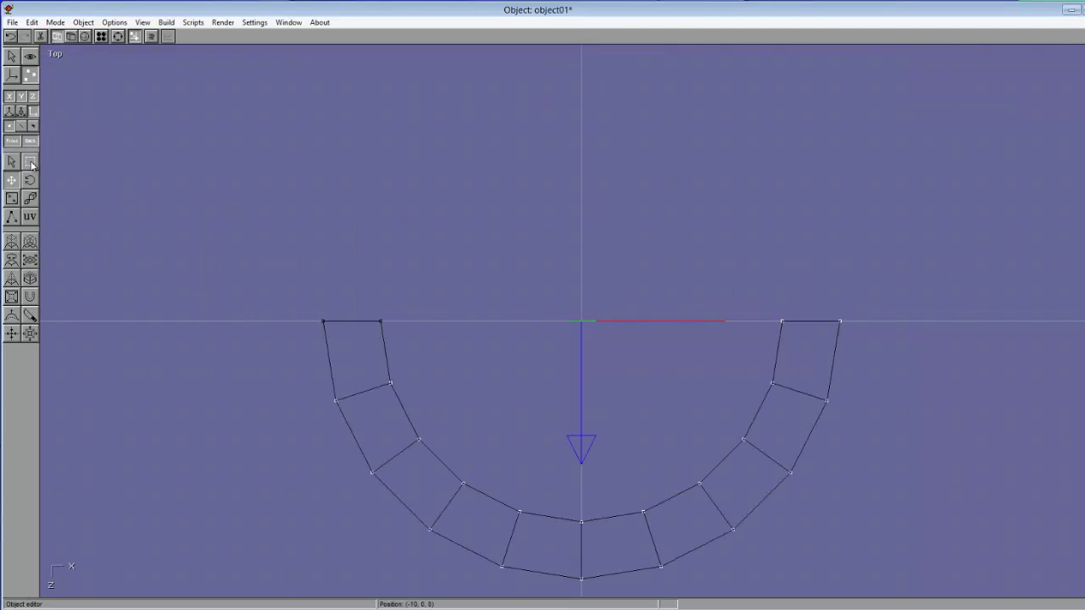
- Box-select the arc past the first steps and raise it one grid step in Front view
left_click(31, 162)
left_click_drag(914, 281, 407, 590)
left_click_drag(348, 455, 390, 505, "shift")
left_click(59, 56)
left_click(59, 80)
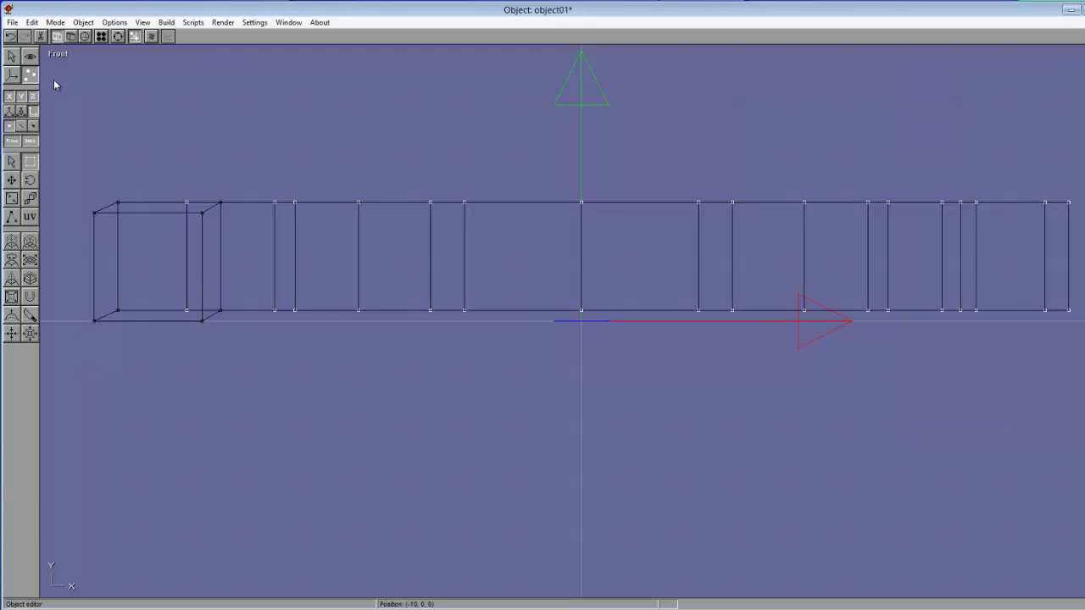
left_click(11, 179)
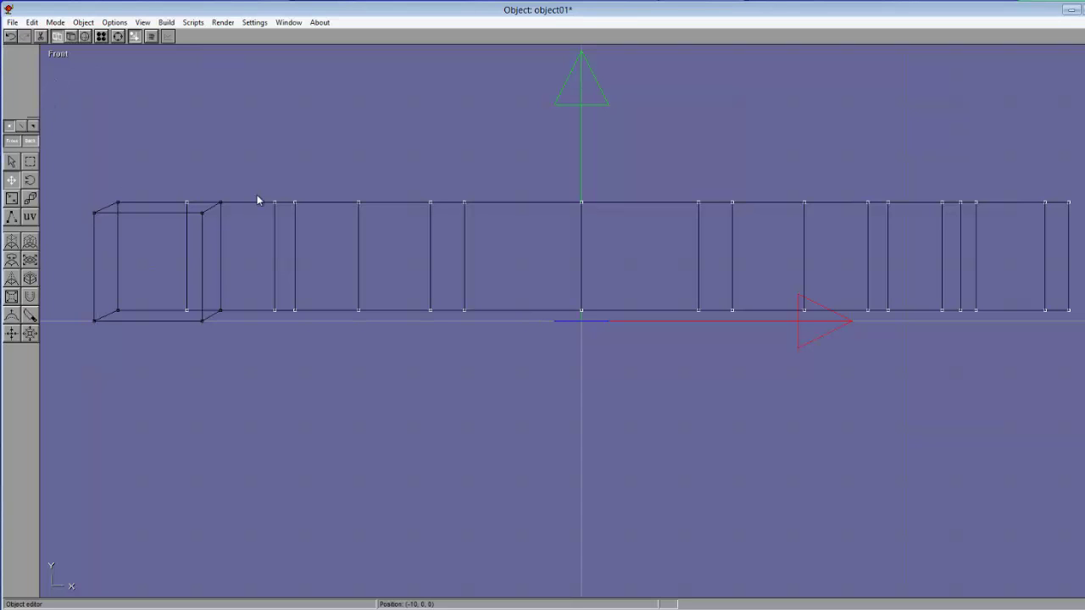
left_click_drag(319, 200, 320, 196)
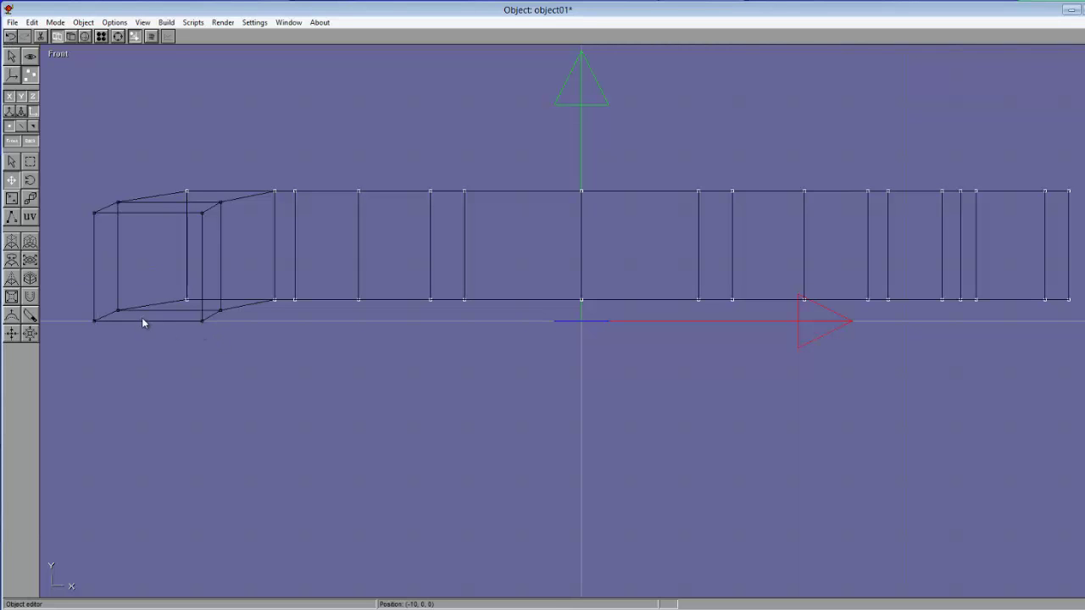
- Back in the Top view, select the arc vertices past the raised steps
left_click(56, 54)
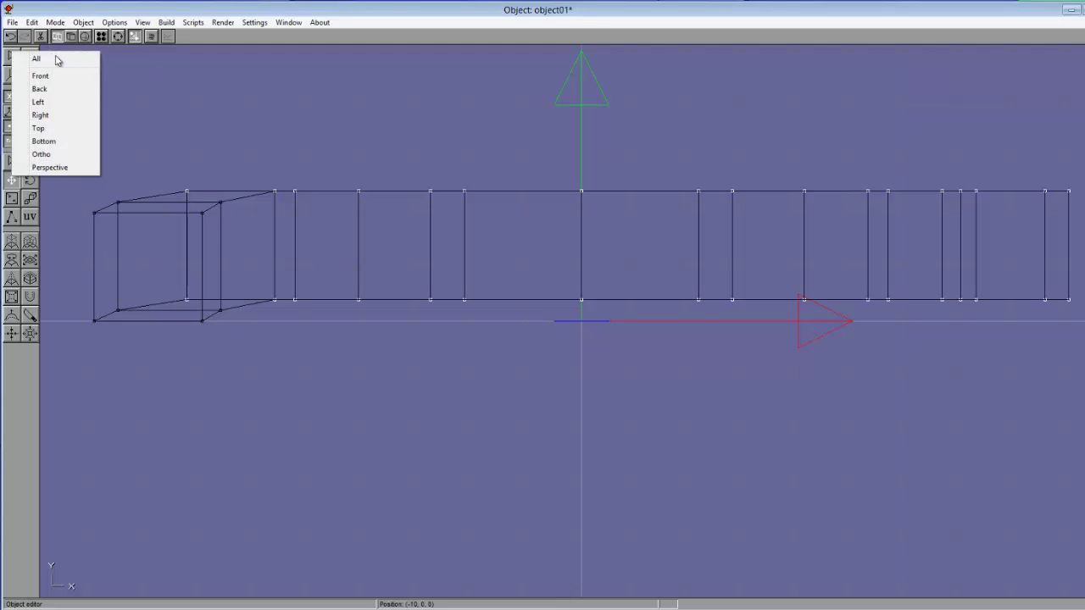
left_click(46, 128)
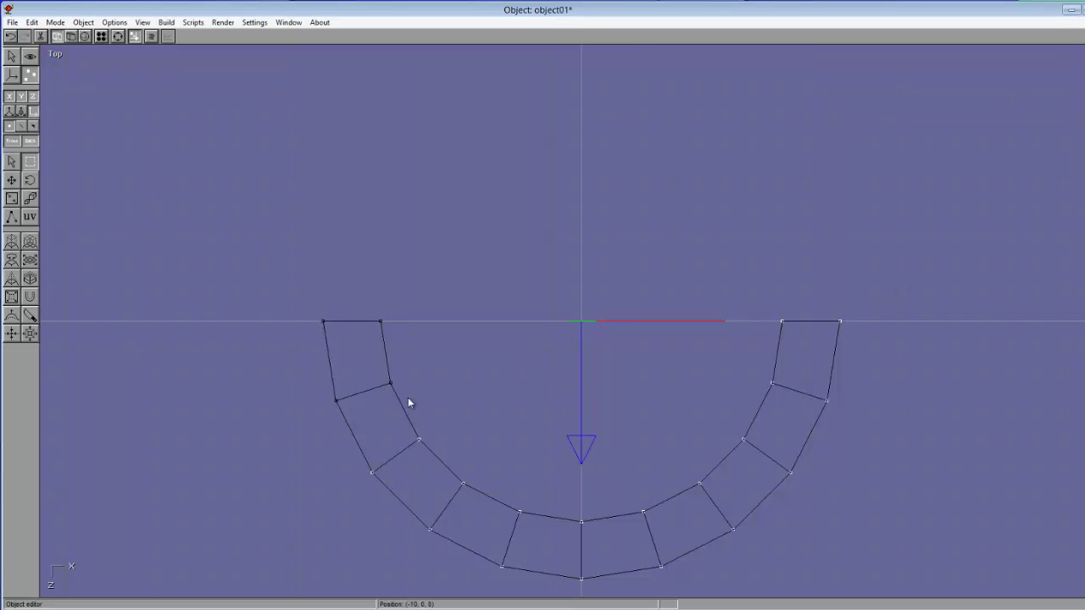
left_click_drag(900, 288, 423, 592)
- Raise the selected arc section one more grid step in the Front view
left_click(57, 56)
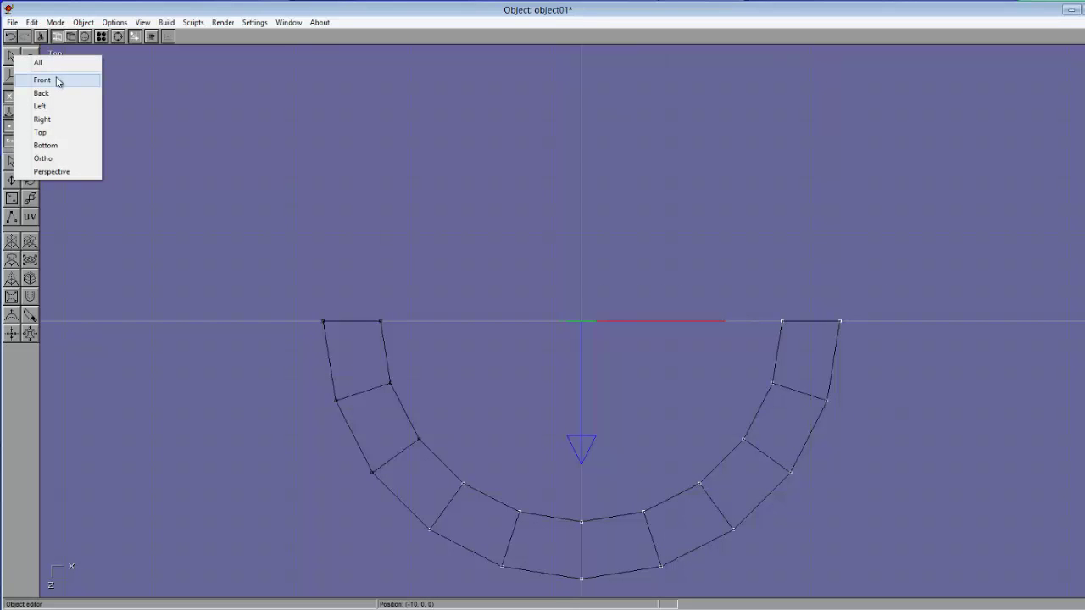
left_click(42, 80)
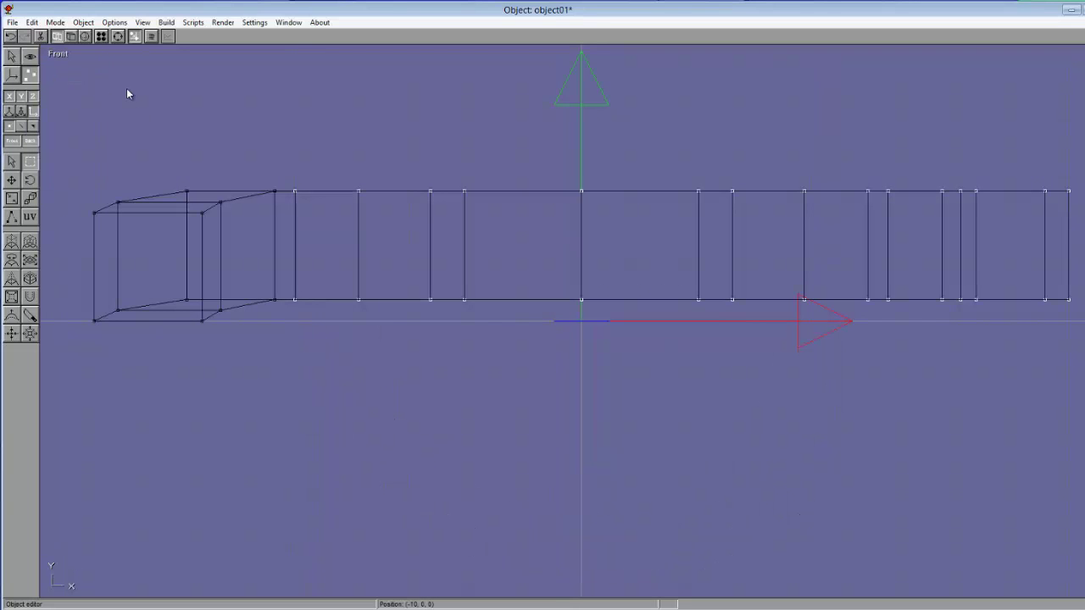
left_click(11, 181)
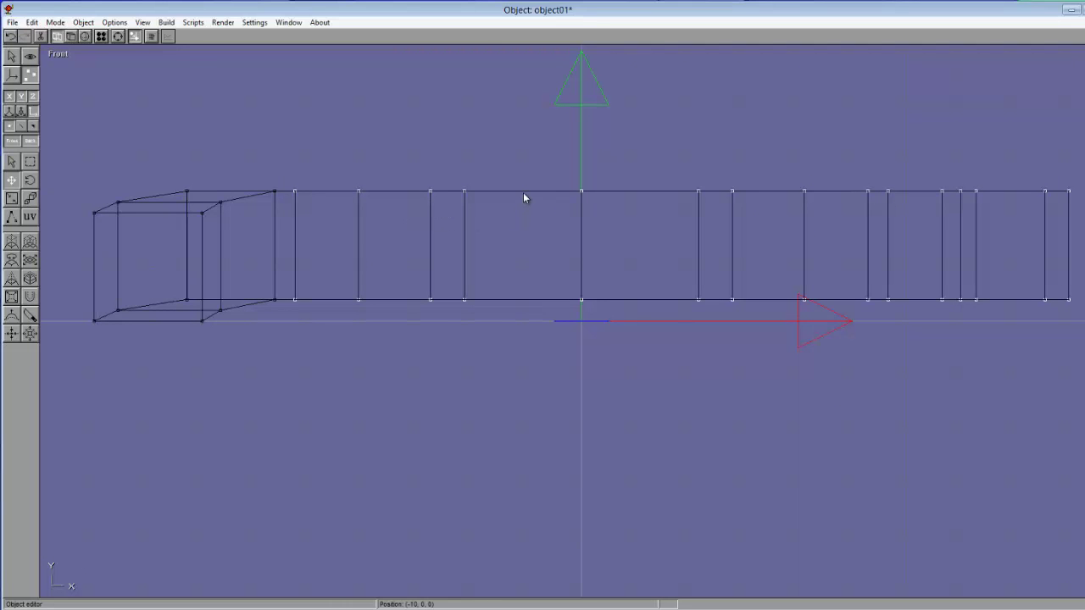
left_click_drag(524, 188, 524, 184)
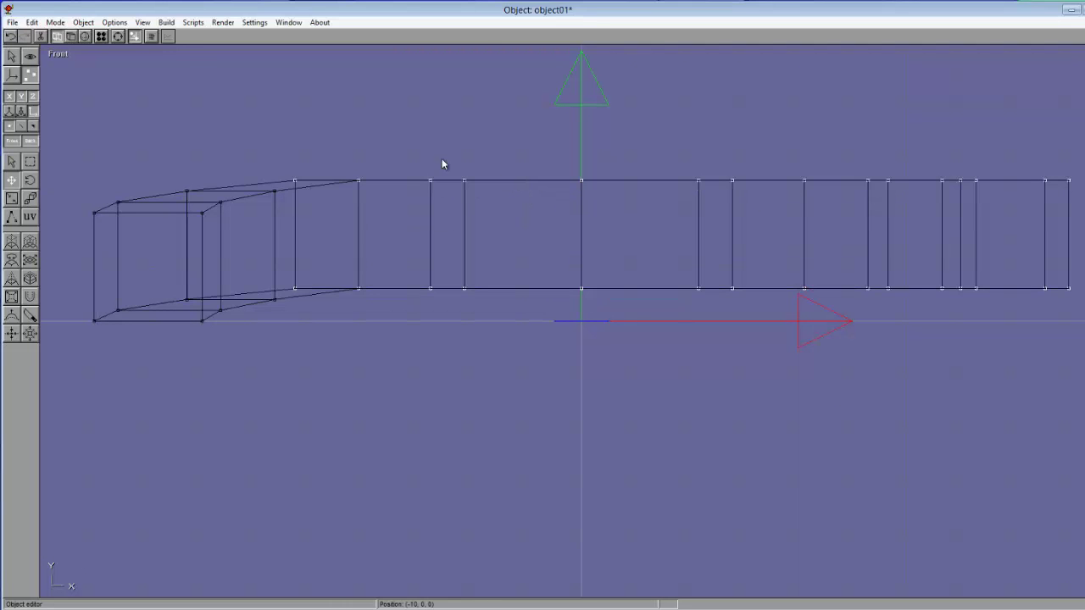
- Select the next stretch of the arc from above and raise it another step
left_click(59, 54)
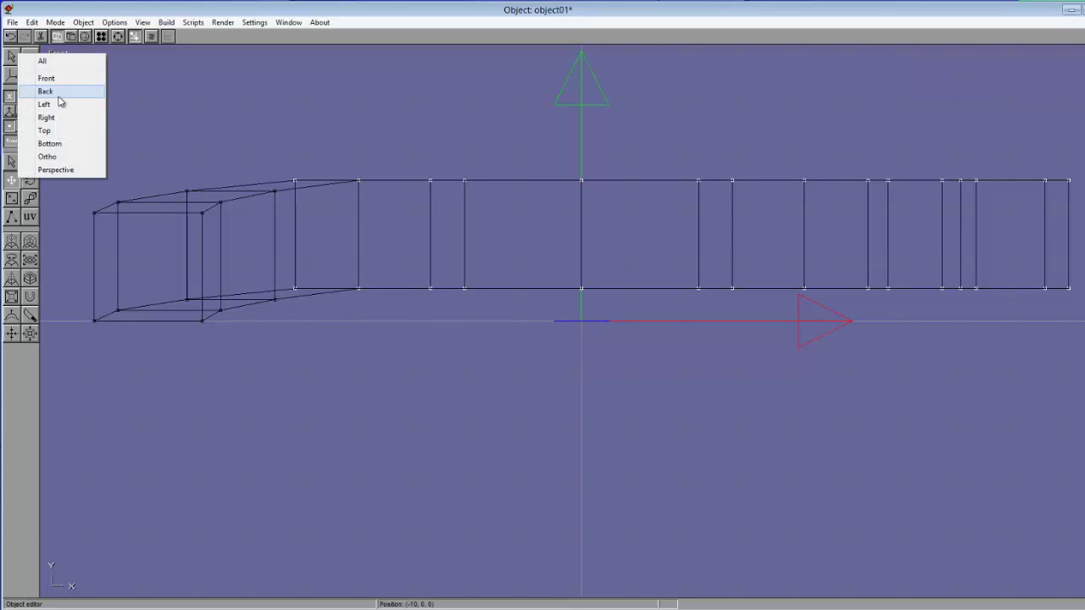
left_click(46, 130)
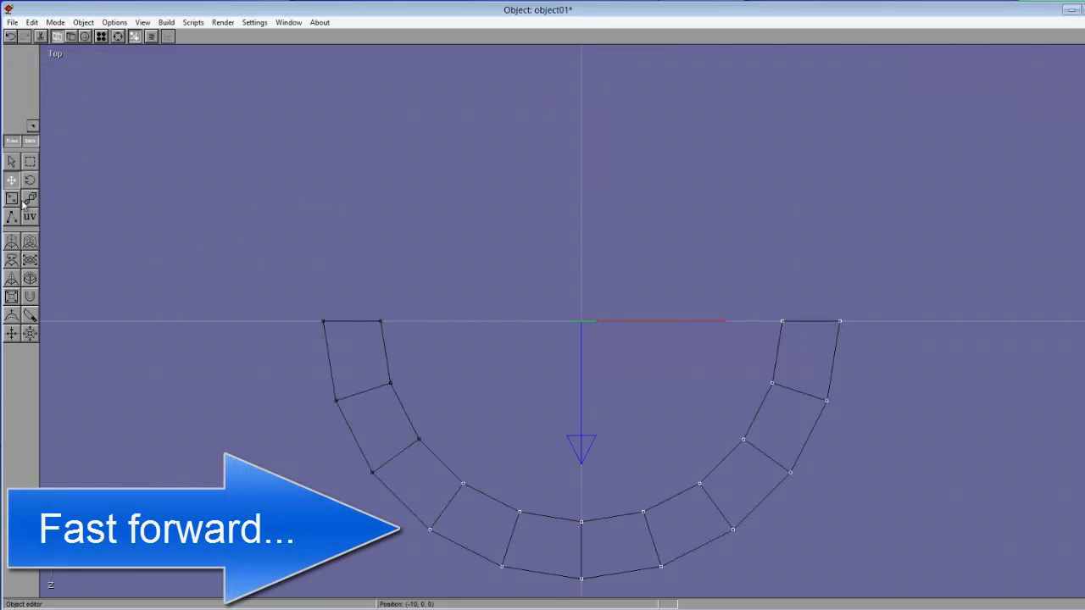
left_click_drag(931, 267, 552, 576)
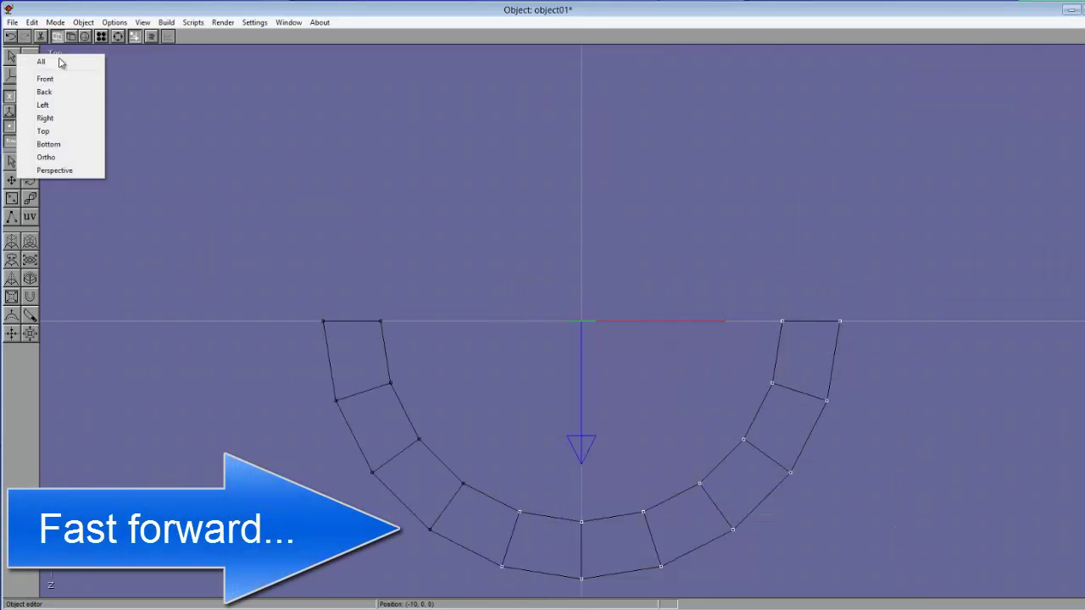
left_click(47, 79)
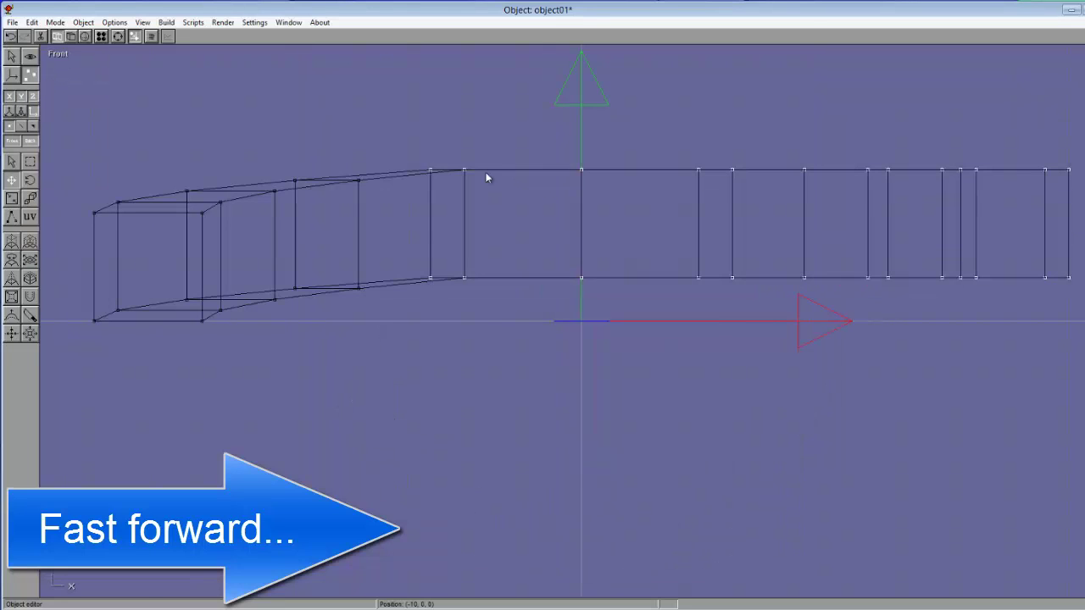
left_click(56, 54)
left_click(49, 133)
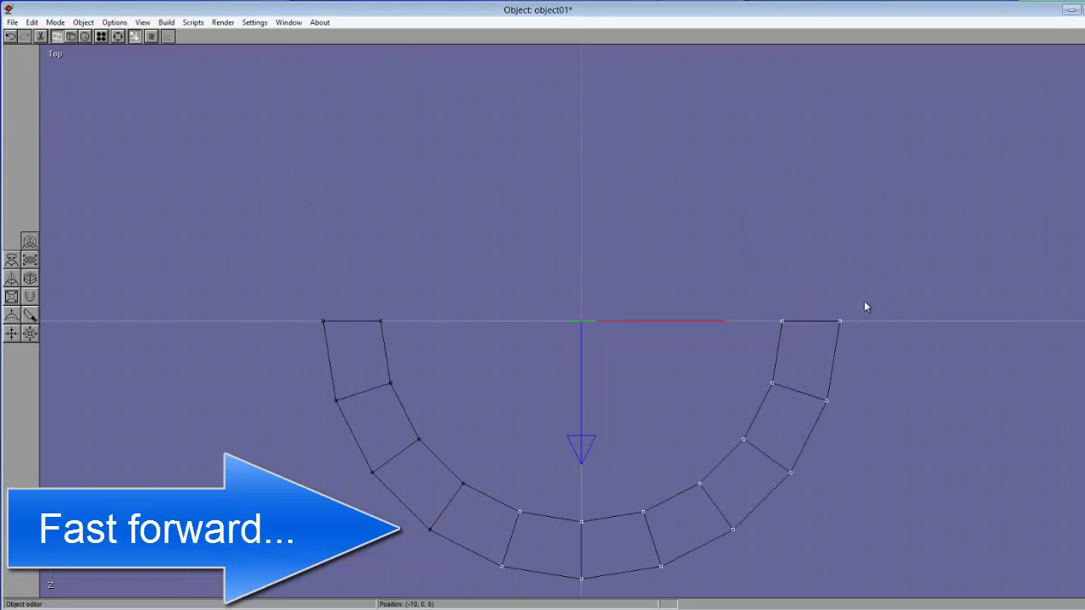
left_click(56, 53)
left_click(57, 80)
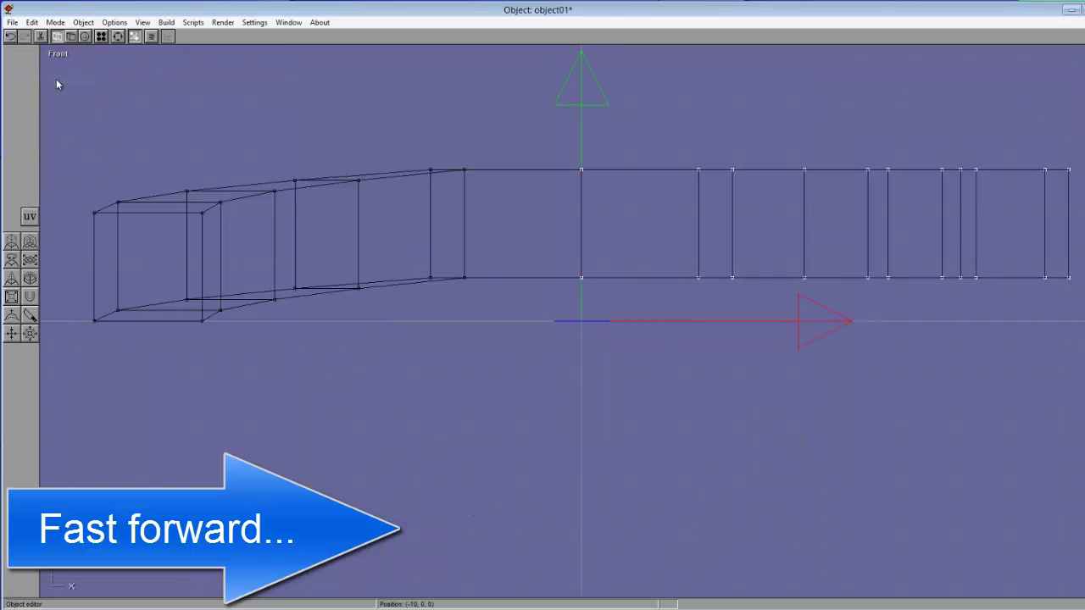
left_click_drag(768, 170, 768, 159)
- Select the remaining arc vertices toward the right side, checking them from the front
left_click(57, 55)
left_click(37, 133)
left_click_drag(920, 286, 632, 586)
left_click(57, 54)
left_click(37, 74)
left_click(57, 54)
left_click(37, 133)
left_click_drag(909, 293, 704, 450)
left_click(55, 54)
left_click(37, 74)
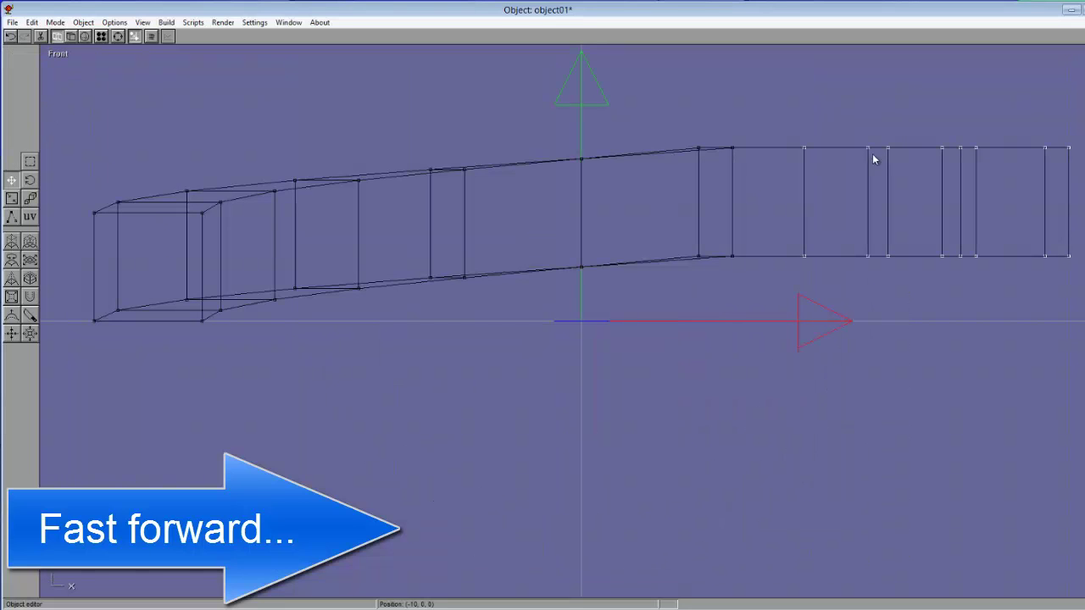
- Reselect the right-side arc vertices and raise them another step
left_click(57, 54)
left_click(37, 133)
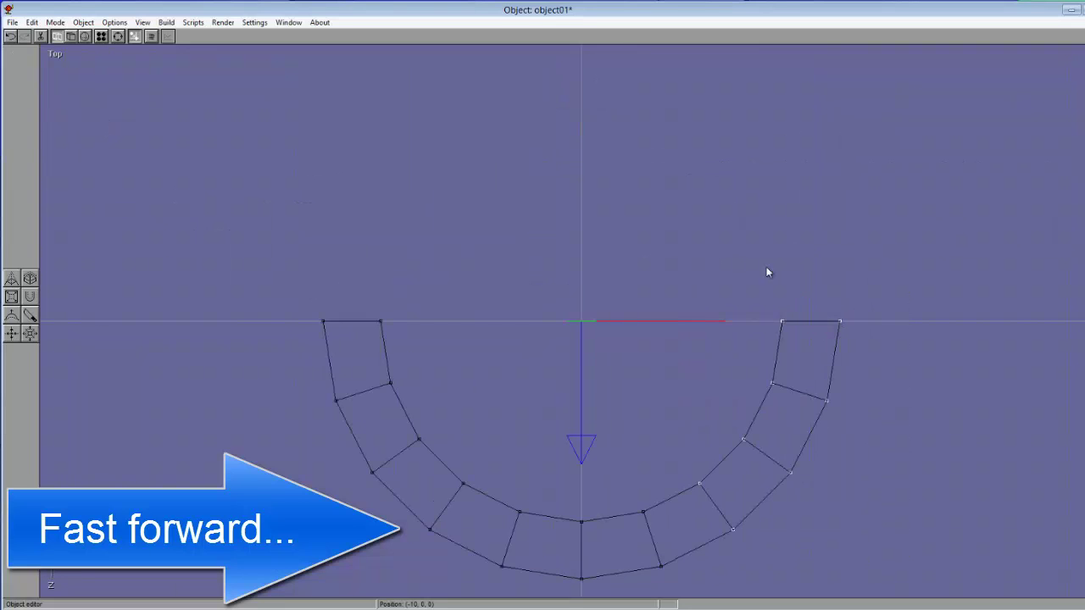
left_click_drag(958, 293, 725, 487)
left_click(55, 54)
left_click(37, 74)
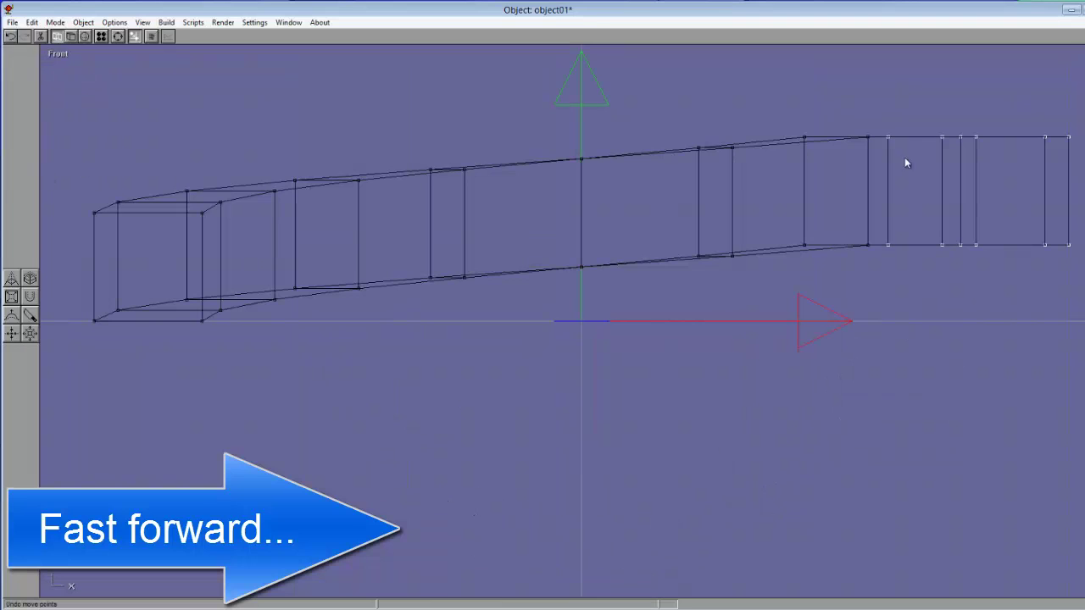
left_click_drag(909, 158, 916, 128)
- Box-select the points at the ring's right end and lift them a little higher
left_click(56, 54)
left_click(37, 133)
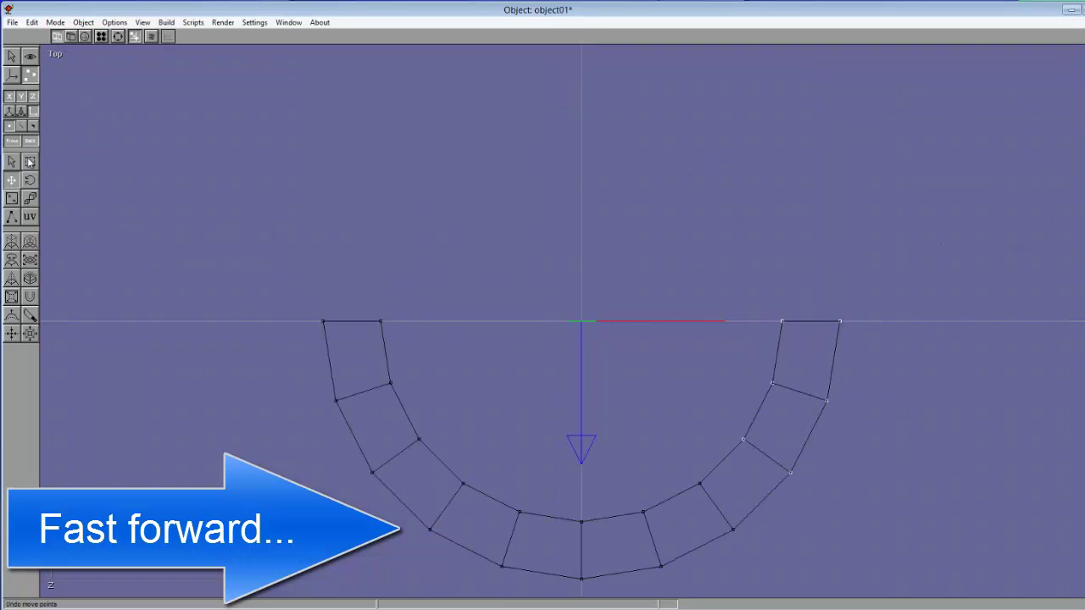
left_click(55, 54)
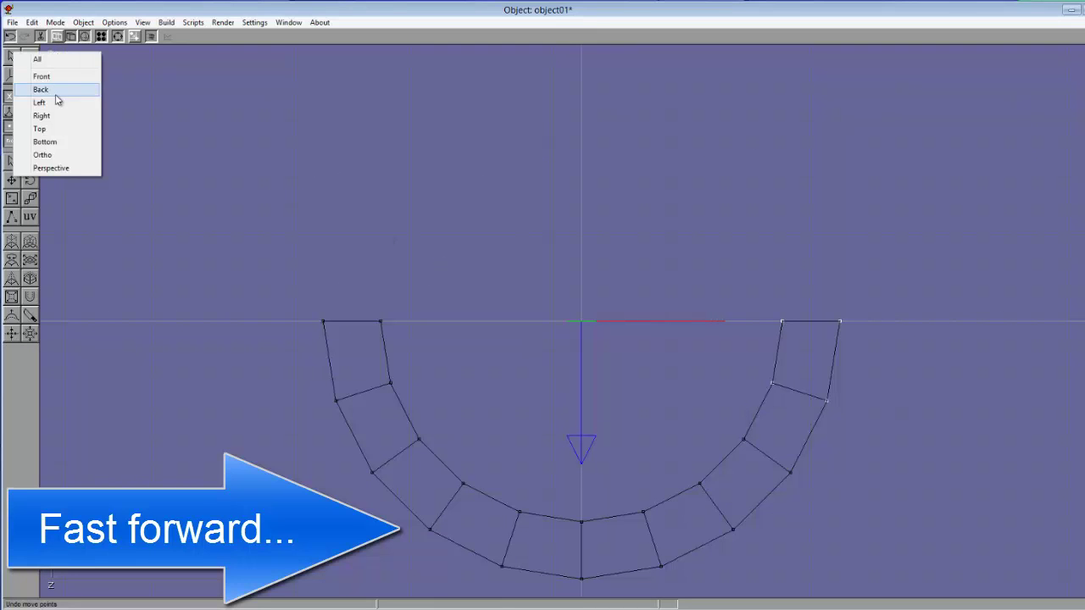
left_click(42, 76)
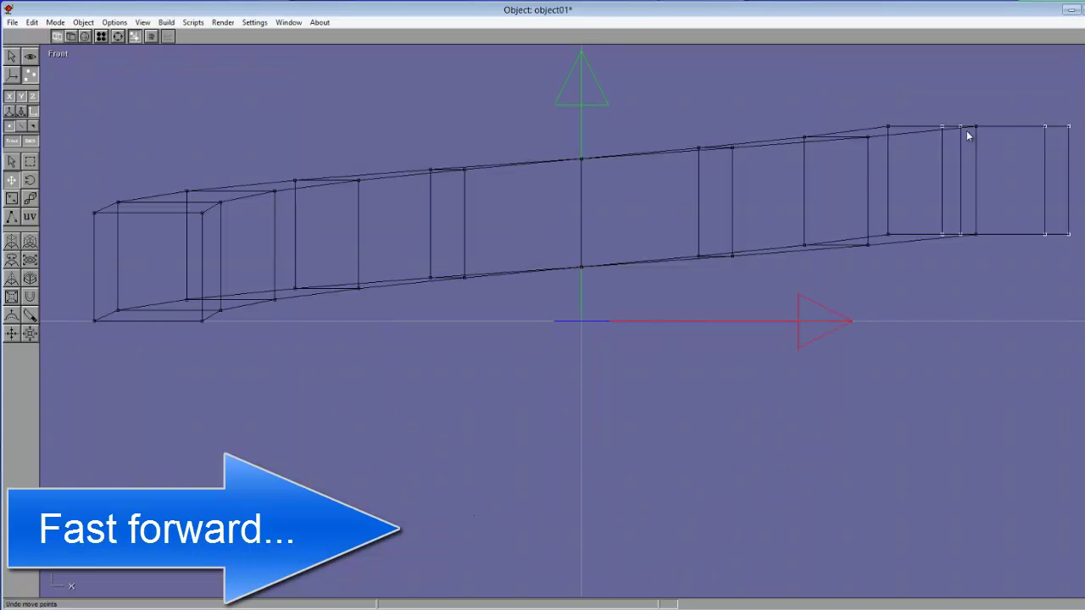
left_click(55, 54)
left_click(57, 127)
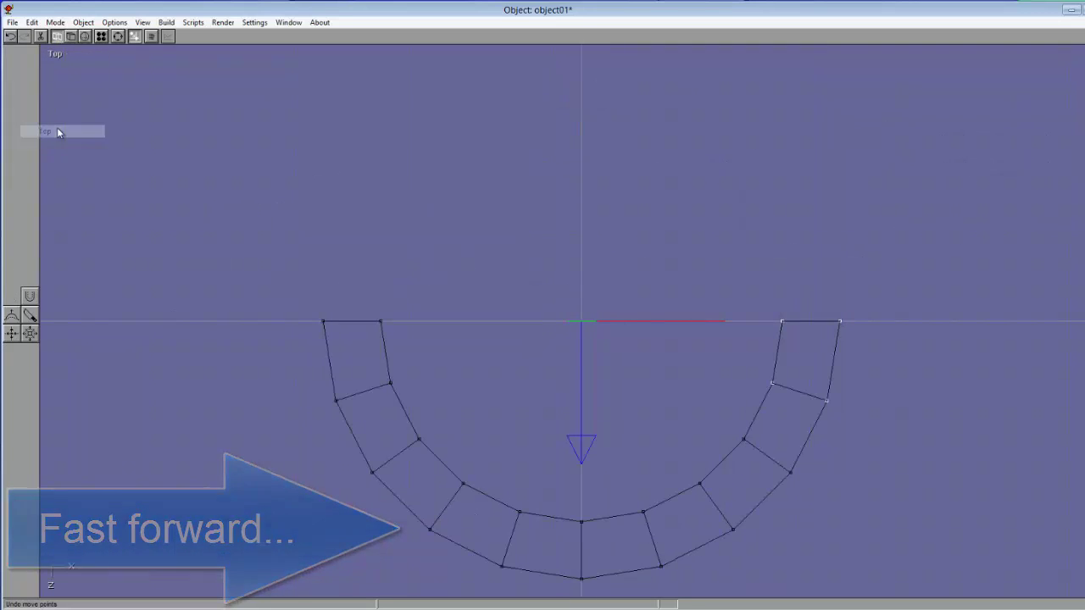
left_click(31, 162)
left_click_drag(907, 287, 755, 341)
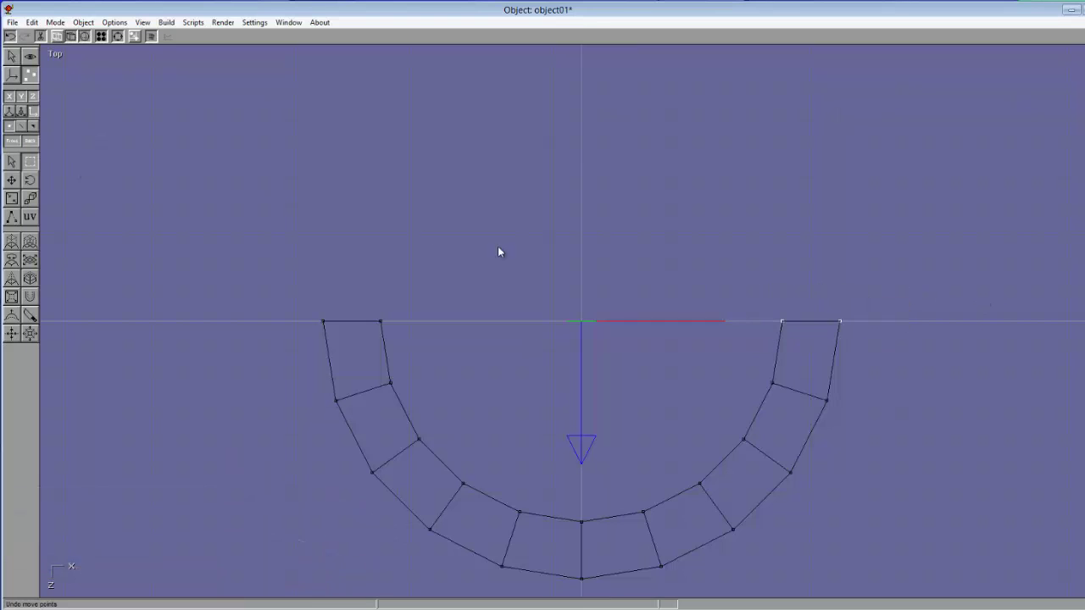
left_click(55, 55)
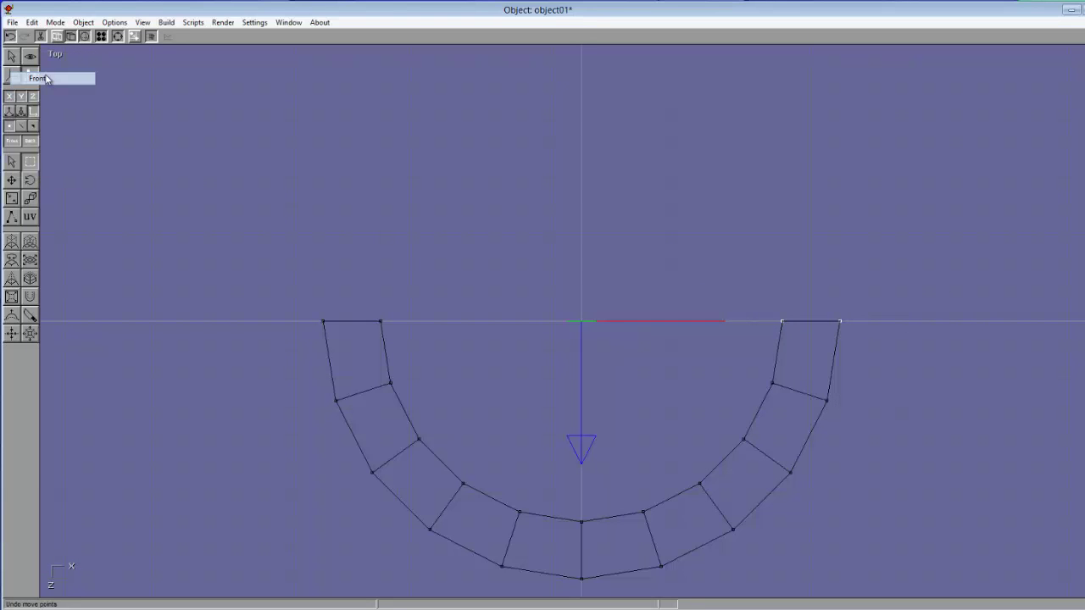
left_click(45, 76)
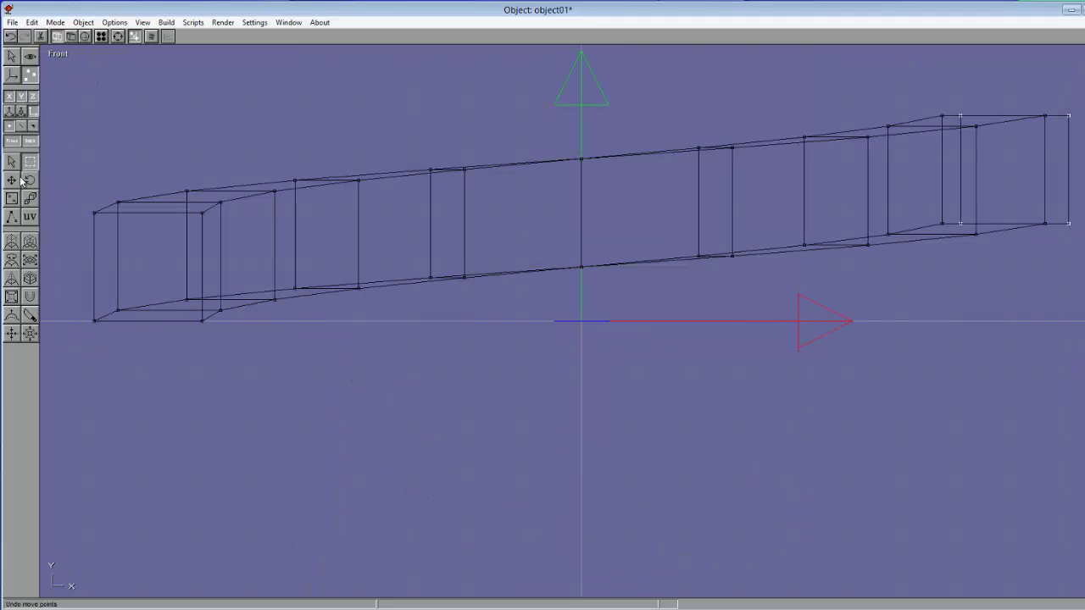
left_click(11, 180)
left_click_drag(1059, 123, 1061, 114)
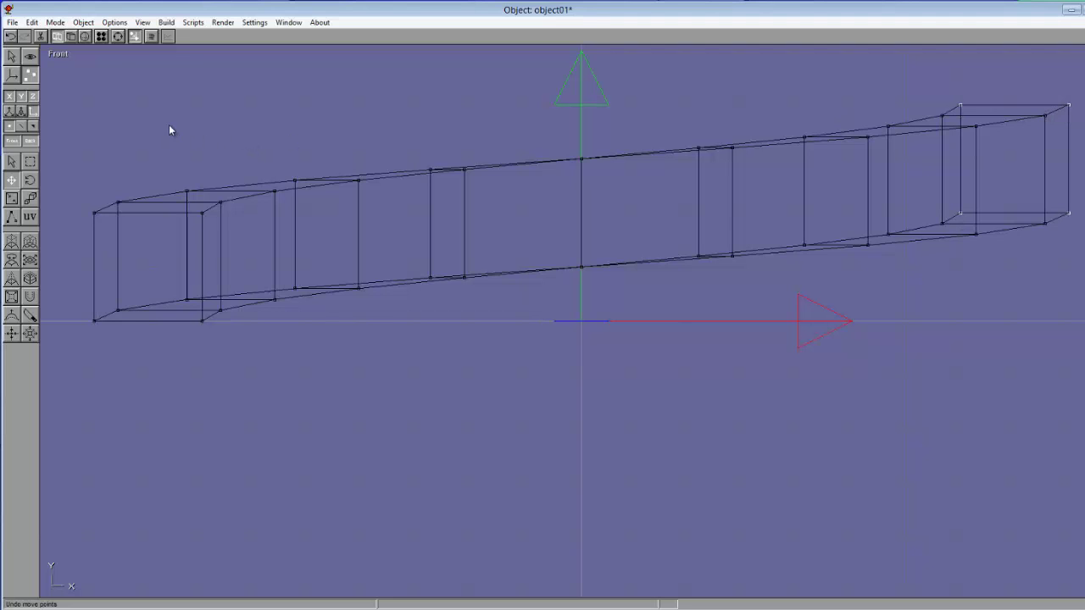
- Display the stepped ring as a smooth shaded solid, orbit to inspect it, then return to Front view
left_click(75, 38)
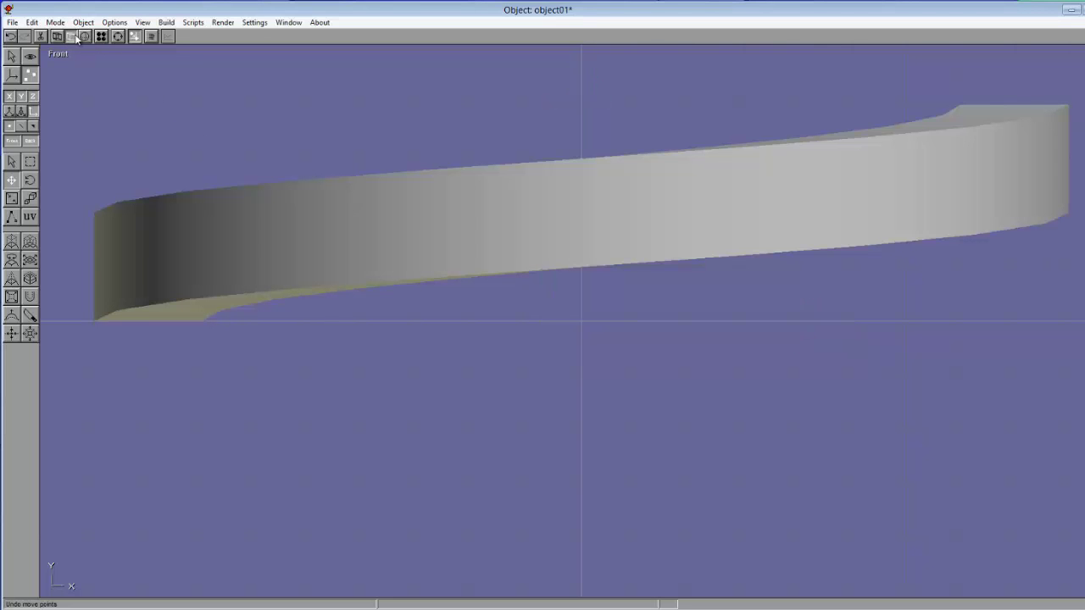
left_click(116, 38)
left_click_drag(547, 204, 636, 199)
left_click(68, 56)
left_click(59, 78)
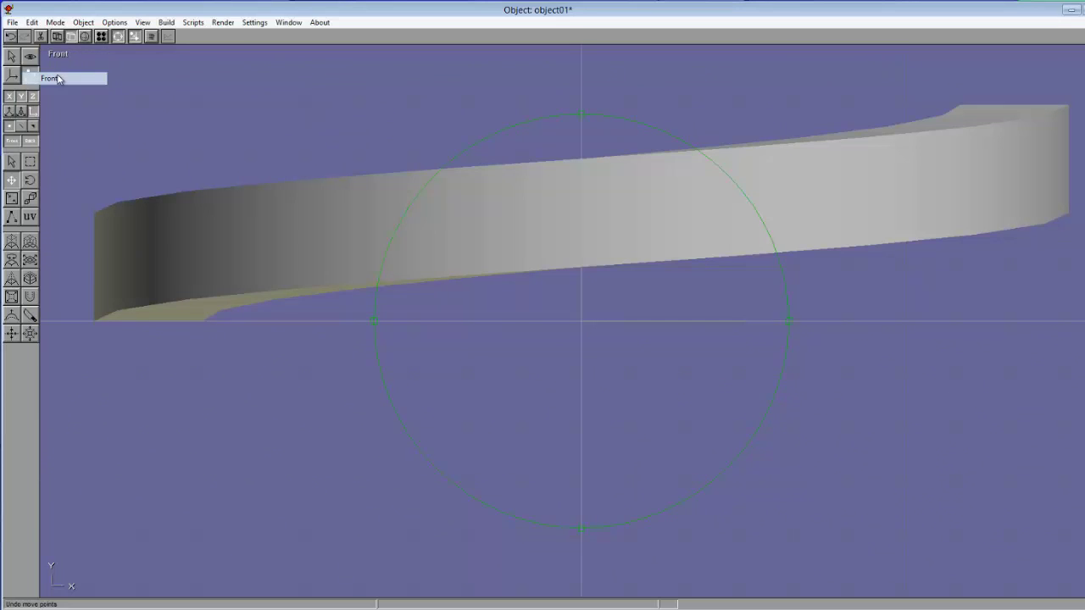
left_click(118, 38)
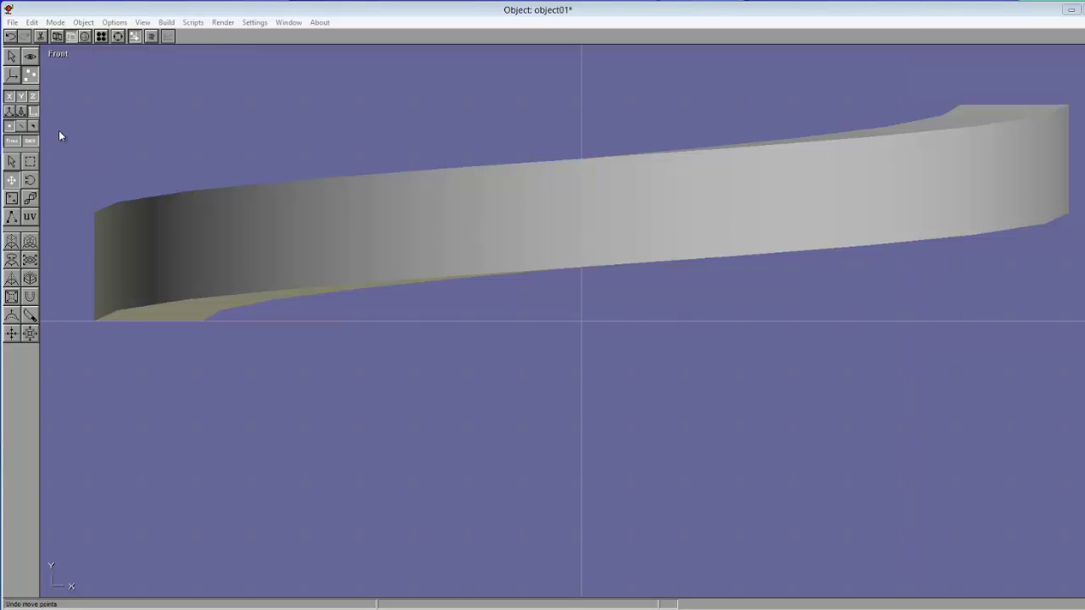
- In object mode, select the ring mesh, copy it and paste a duplicate in place
left_click(12, 58)
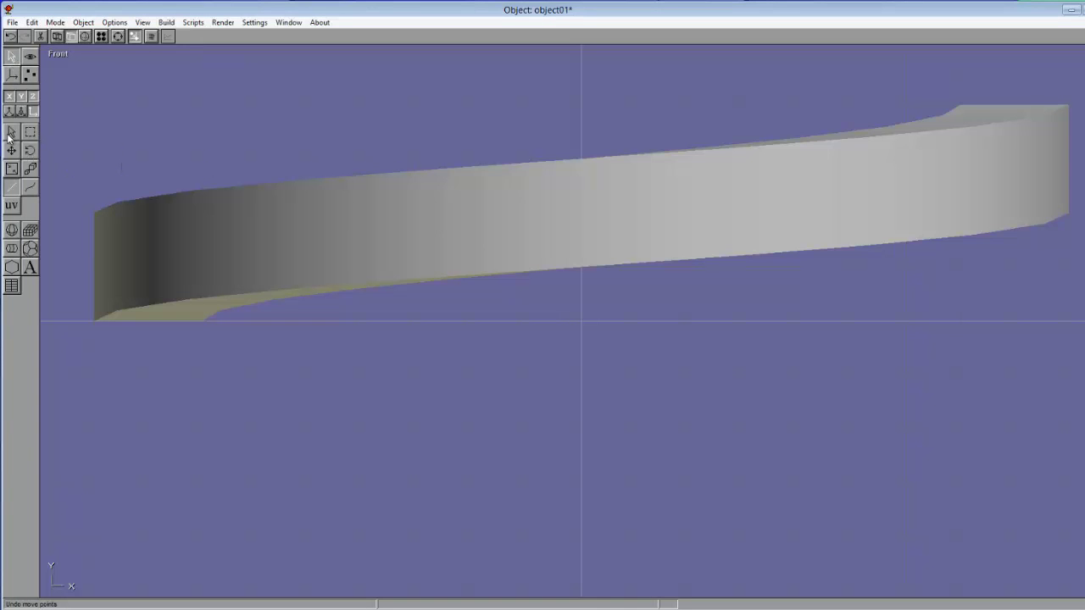
left_click(588, 220)
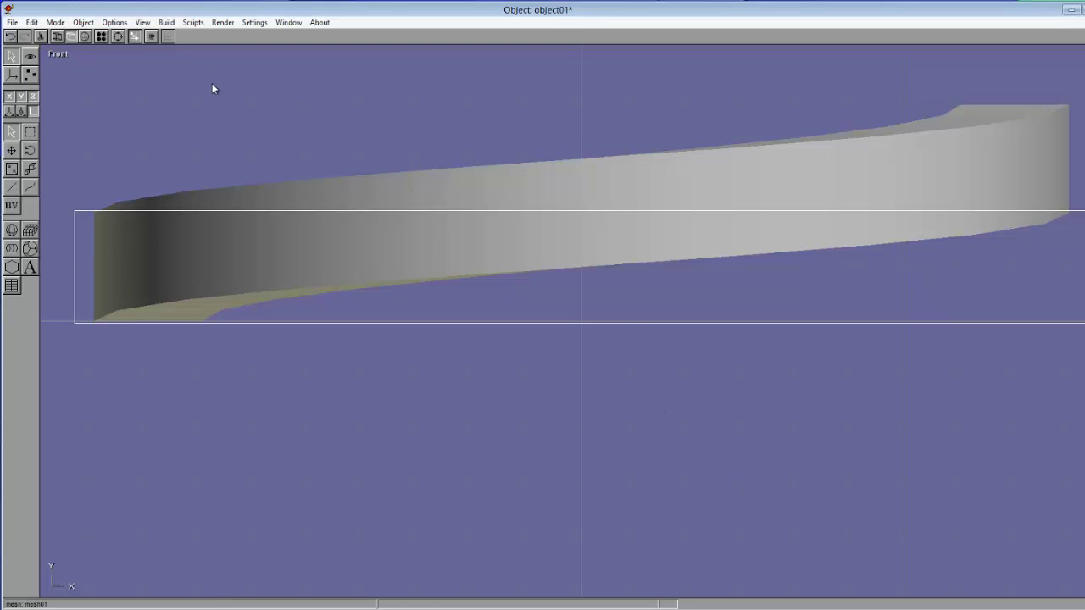
left_click(33, 23)
left_click(36, 48)
left_click(32, 22)
left_click(37, 62)
- Rotate the pasted ring 18 degrees about the Y axis using Rotate Custom
left_click(32, 22)
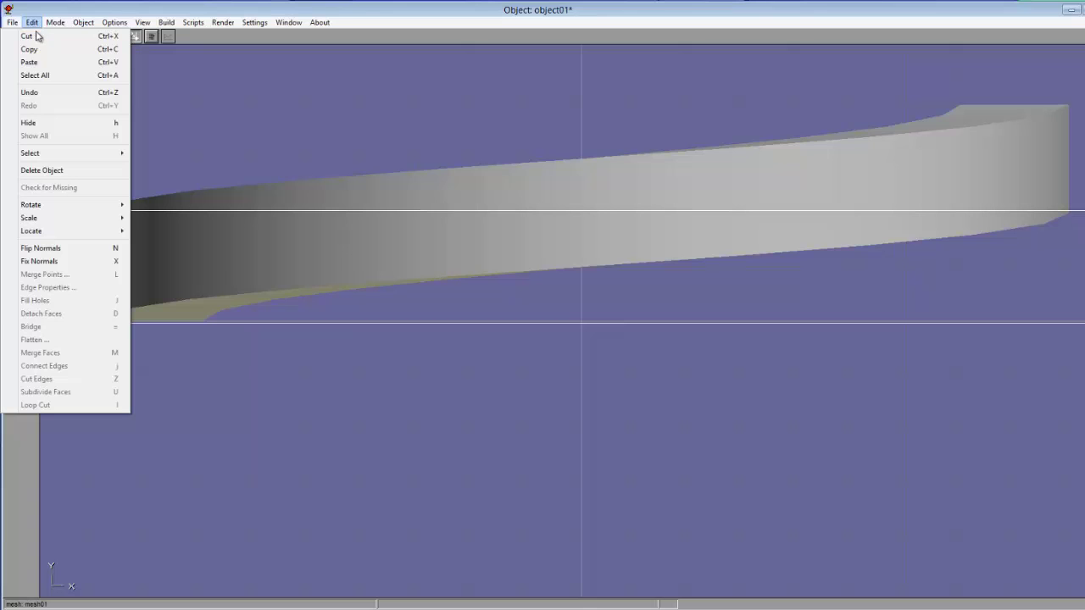
mouse_move(56, 212)
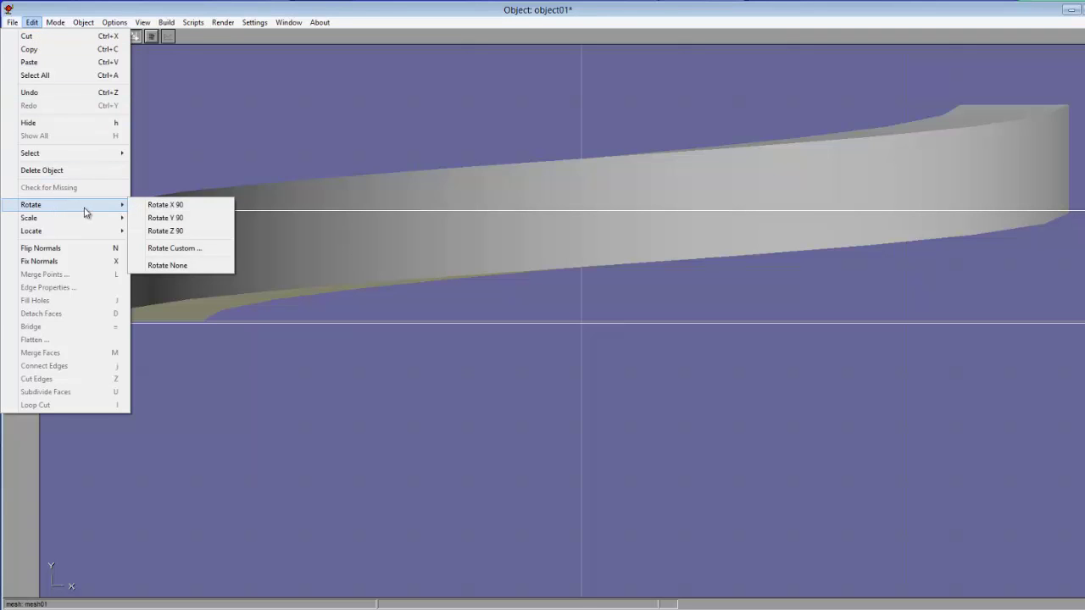
left_click(176, 247)
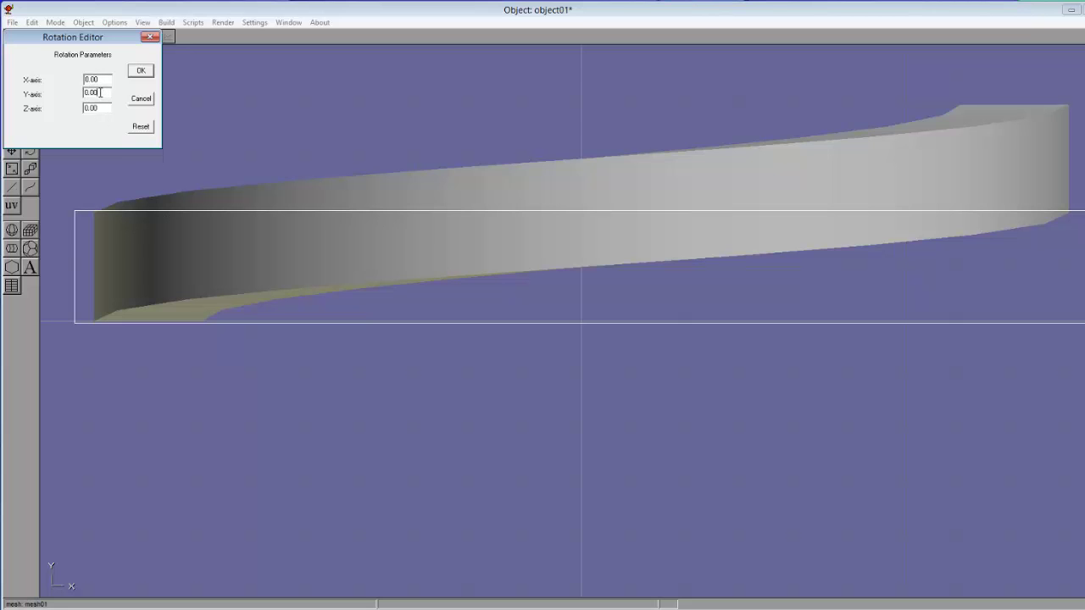
left_click_drag(100, 92, 74, 95)
type("180")
left_click(141, 71)
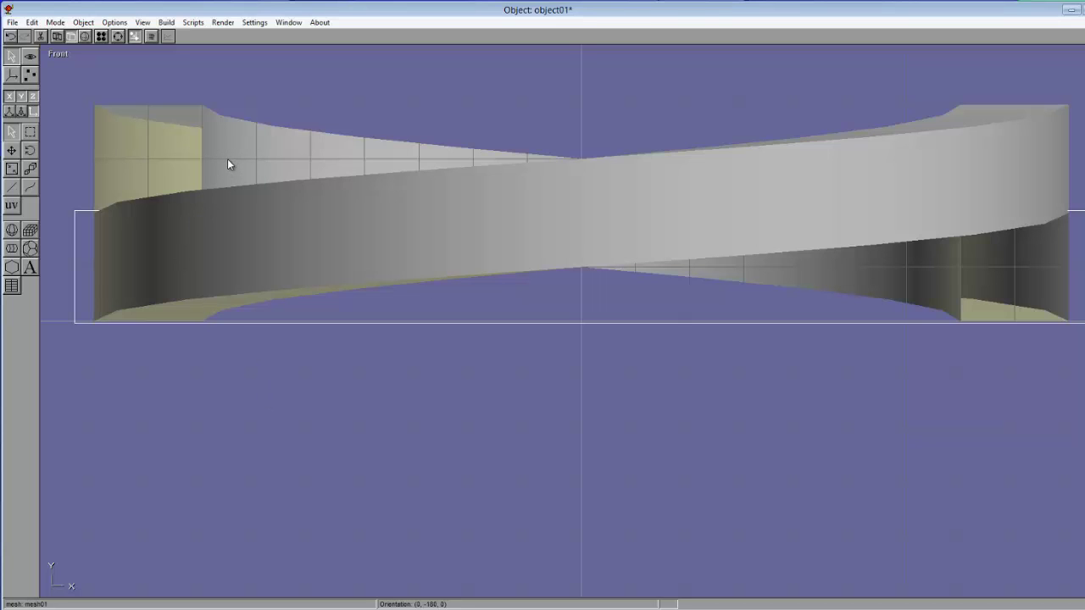
- Set grid snap spacing to 10 and drag the copied ring 20 units below the original
left_click(115, 22)
left_click(91, 68)
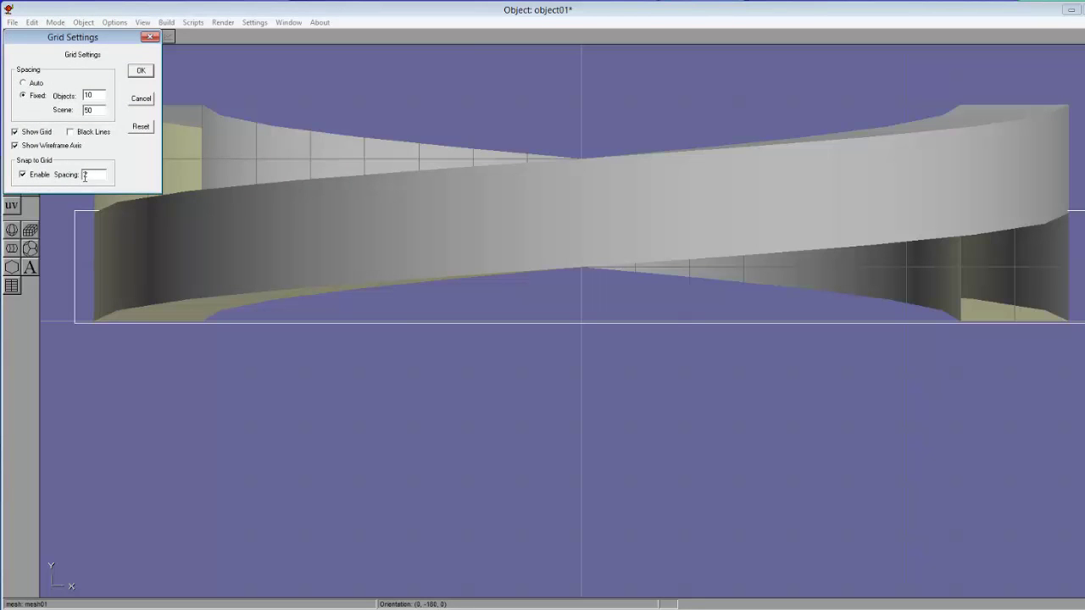
left_click_drag(89, 175, 77, 176)
type("10")
left_click(140, 72)
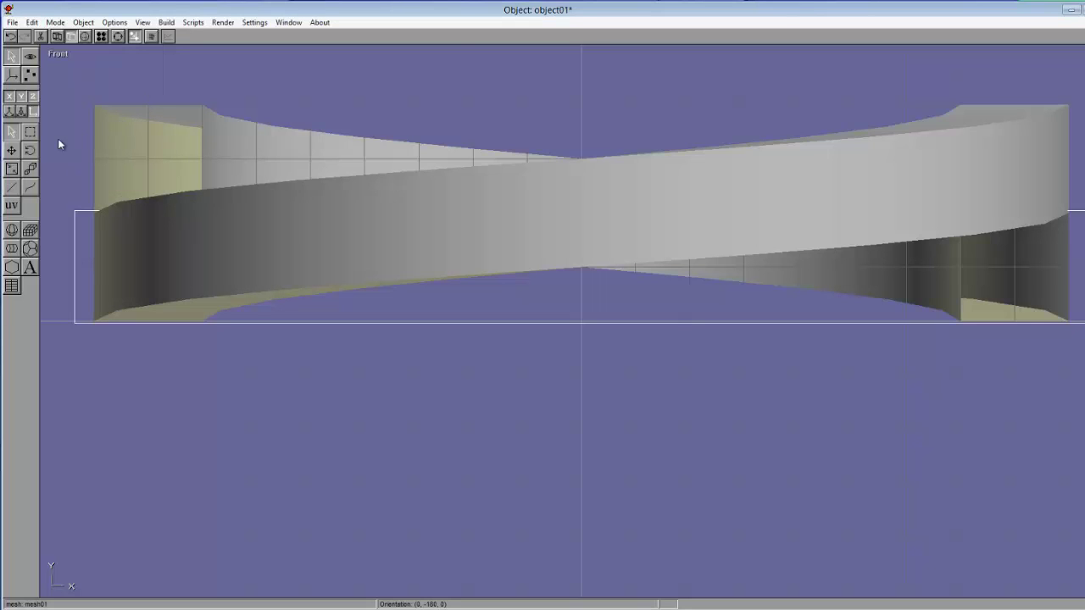
left_click(12, 151)
left_click_drag(420, 197, 422, 288)
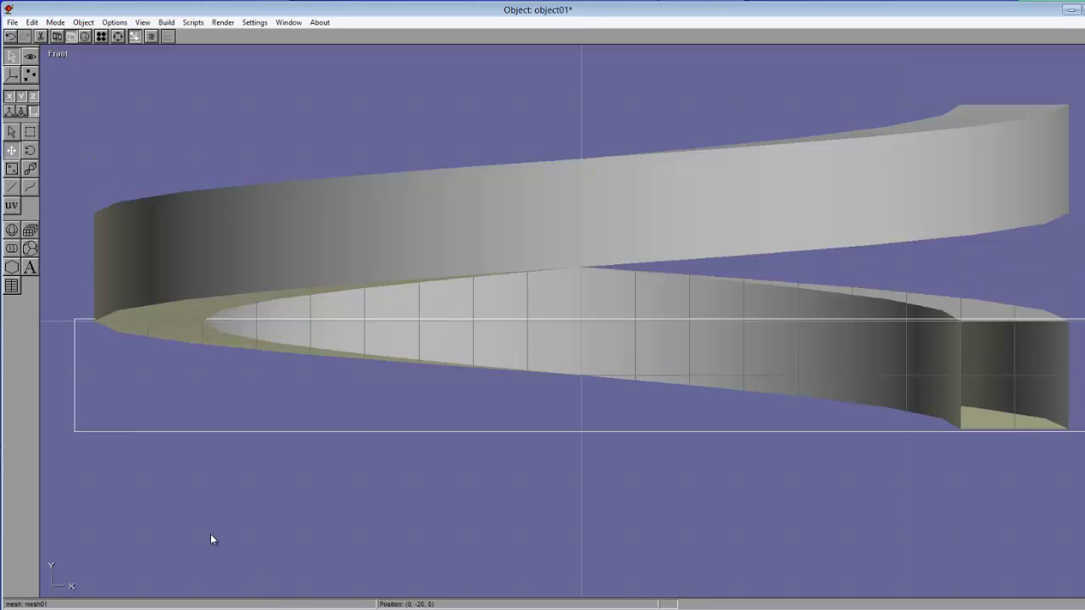
- Box-select both rings in Front view and group them into a single coil object
left_click(118, 36)
left_click_drag(649, 283, 592, 288)
key("f")
left_click(31, 133)
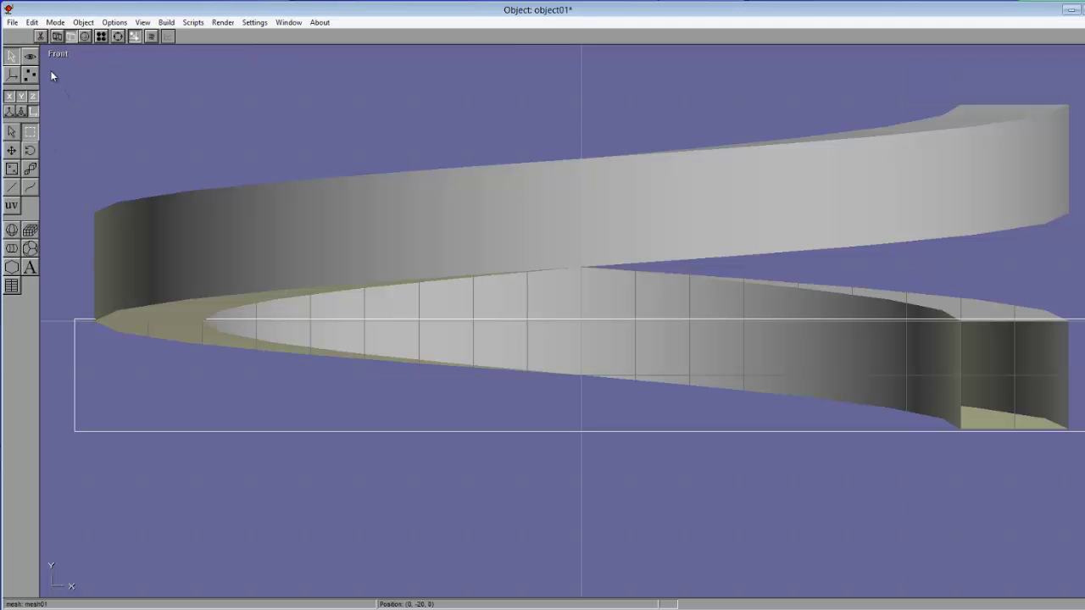
left_click_drag(50, 68, 1071, 485)
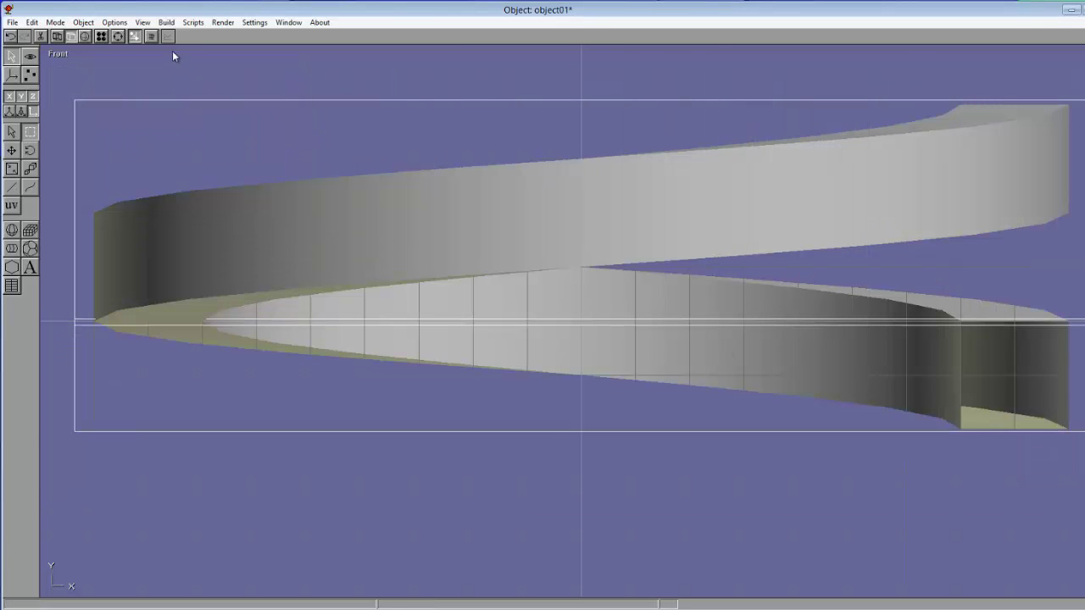
left_click(166, 23)
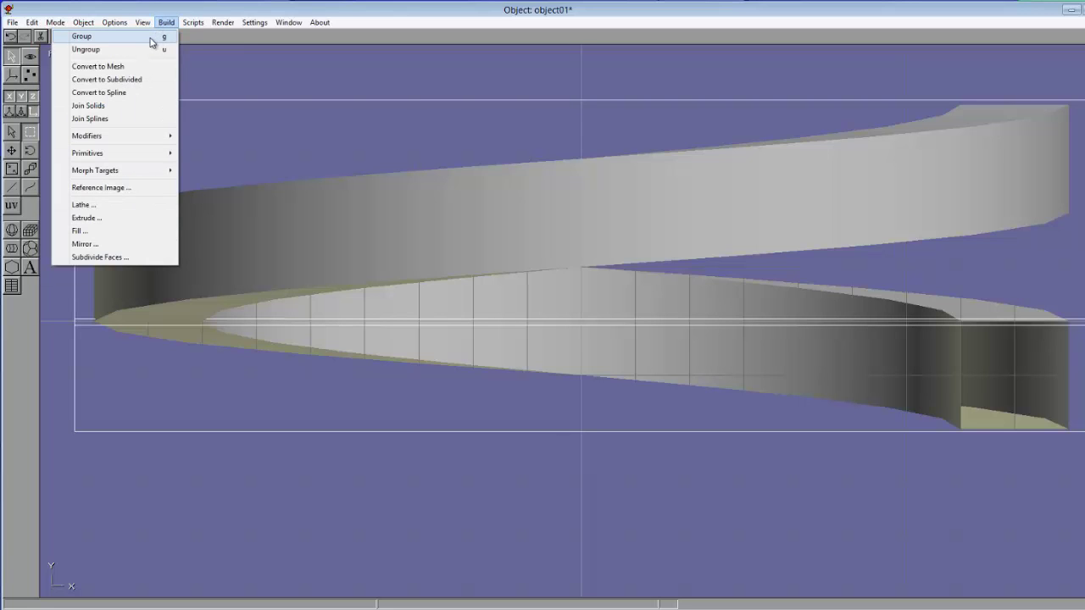
left_click(156, 37)
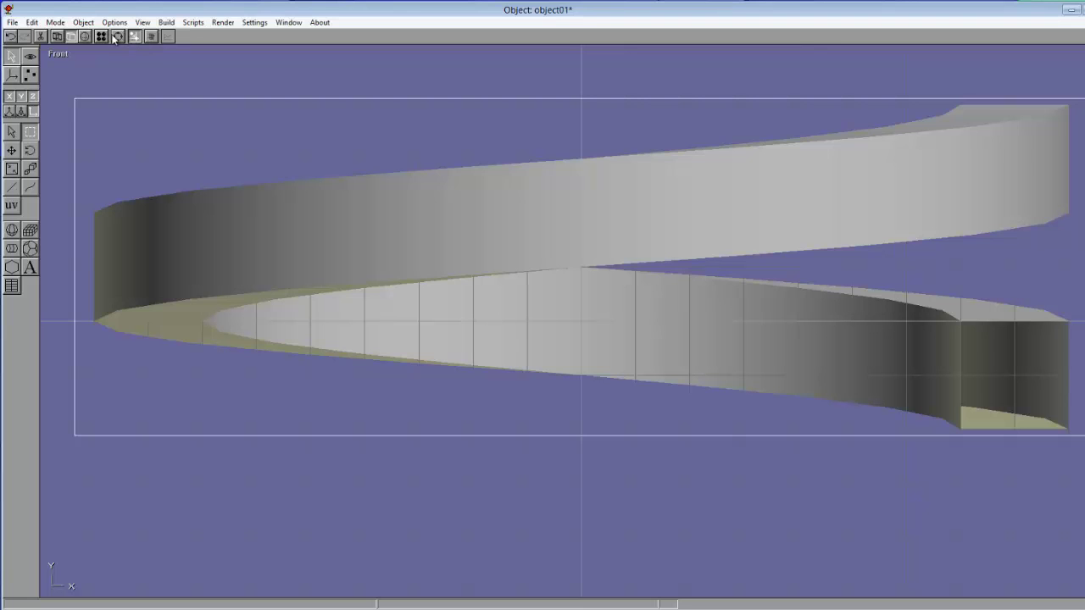
- Copy and paste the grouped coil, then drag the duplicate down beneath the original
left_click(31, 22)
left_click(29, 49)
left_click(32, 23)
left_click(29, 49)
left_click(11, 151)
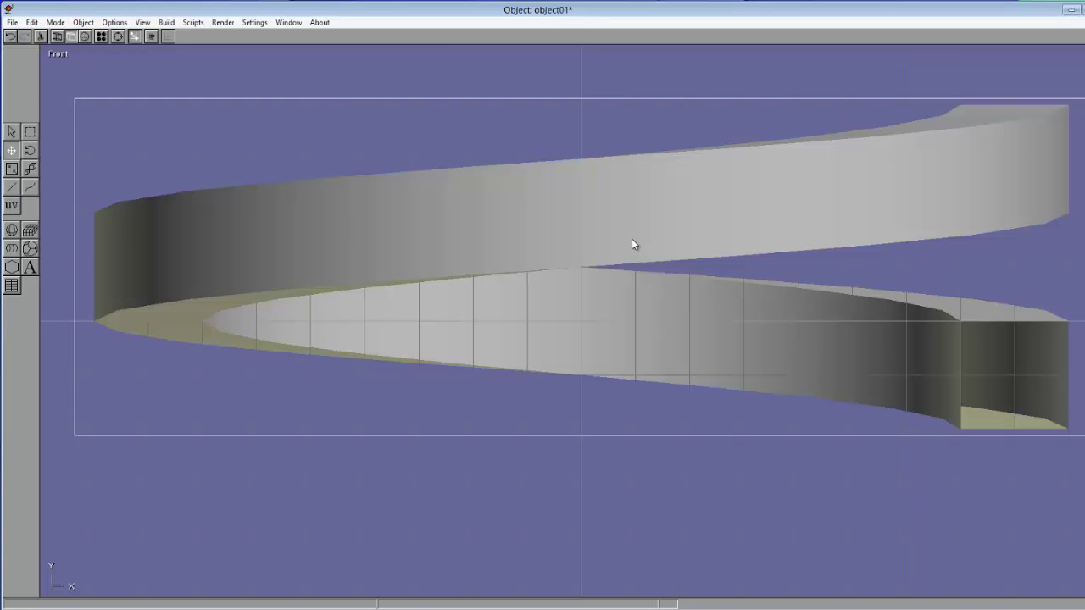
left_click_drag(592, 199, 579, 385)
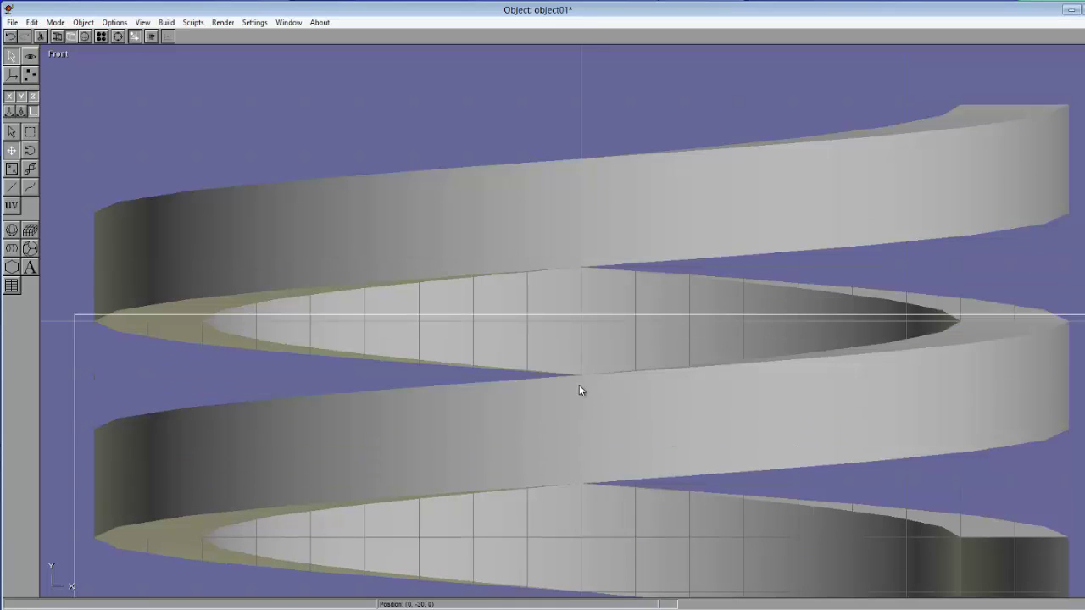
left_click(118, 38)
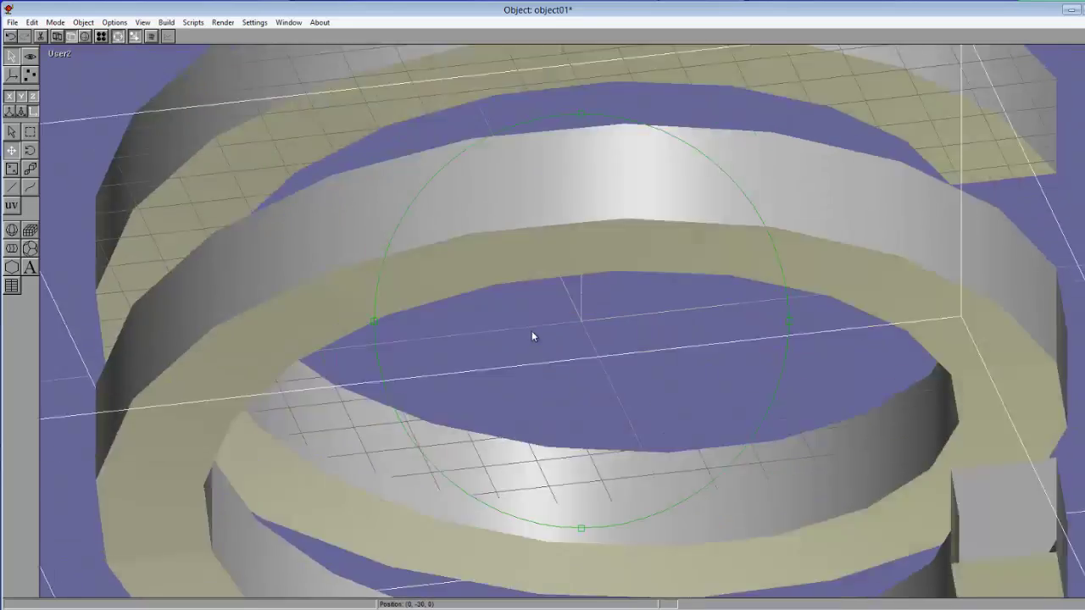